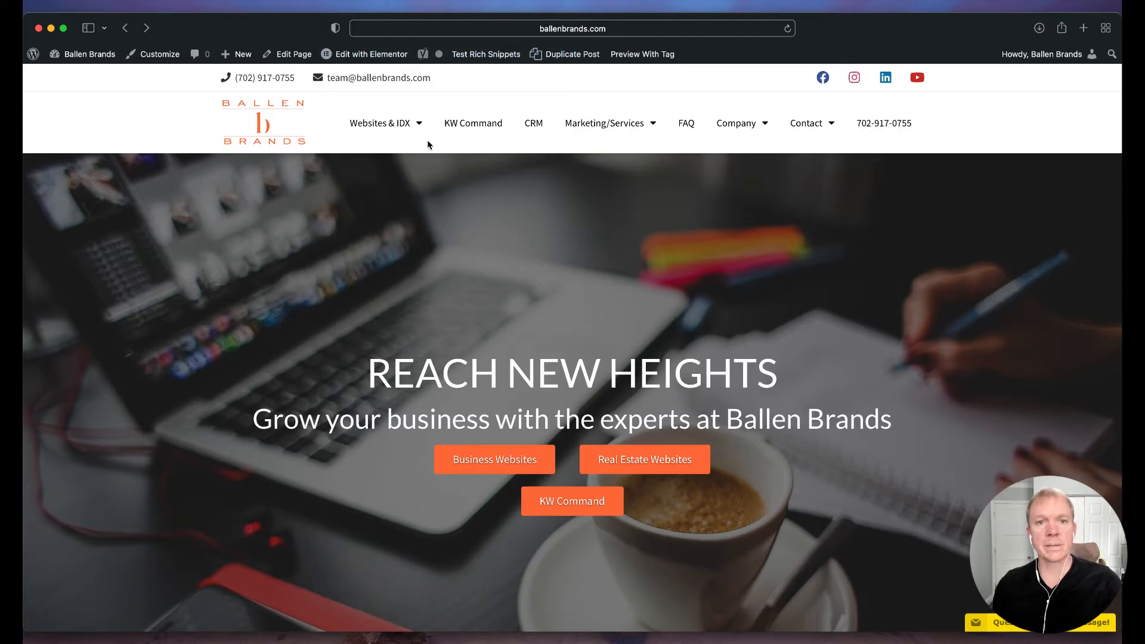
Open the home page for editing in Elementor and bring the Recent Posts section into view
left_click(367, 59)
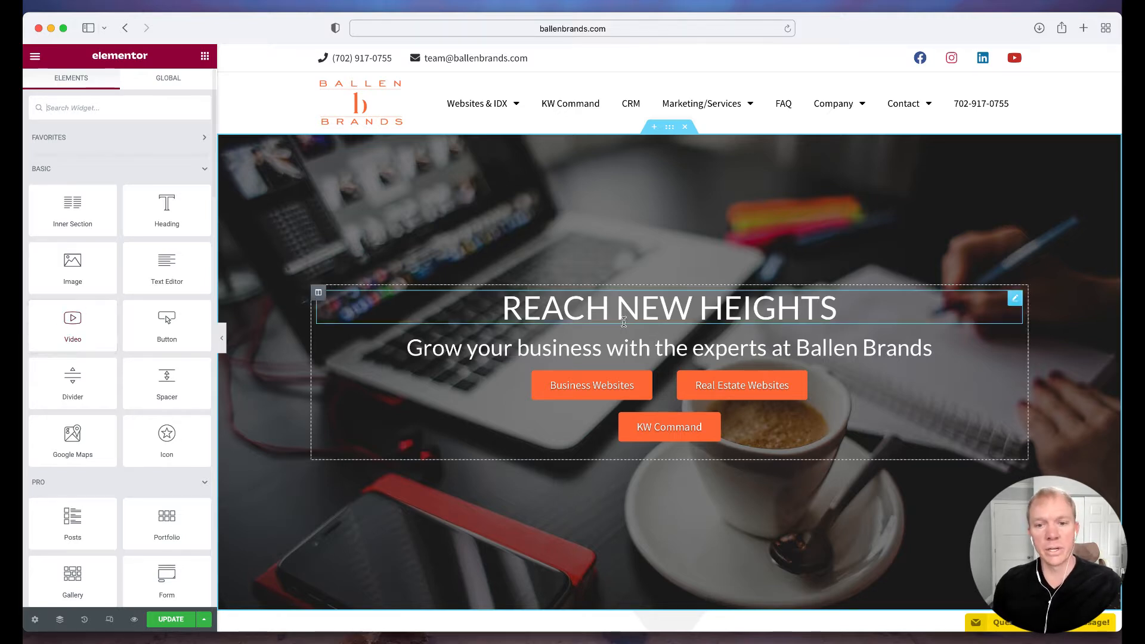
scroll(624, 322, "down", 5)
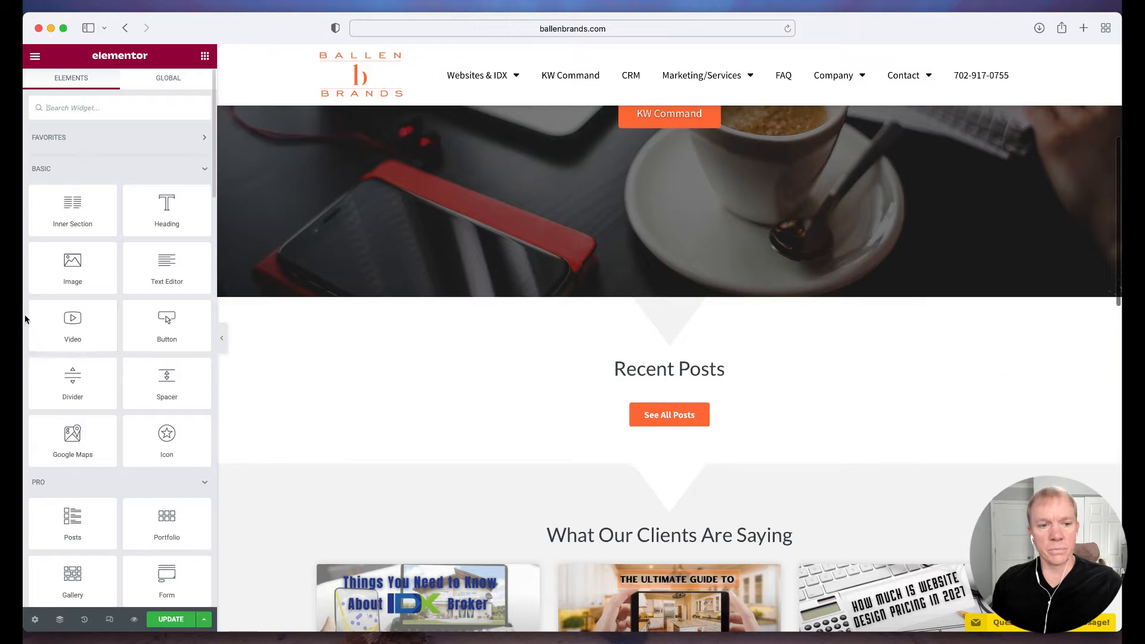
left_click_drag(167, 325, 382, 463)
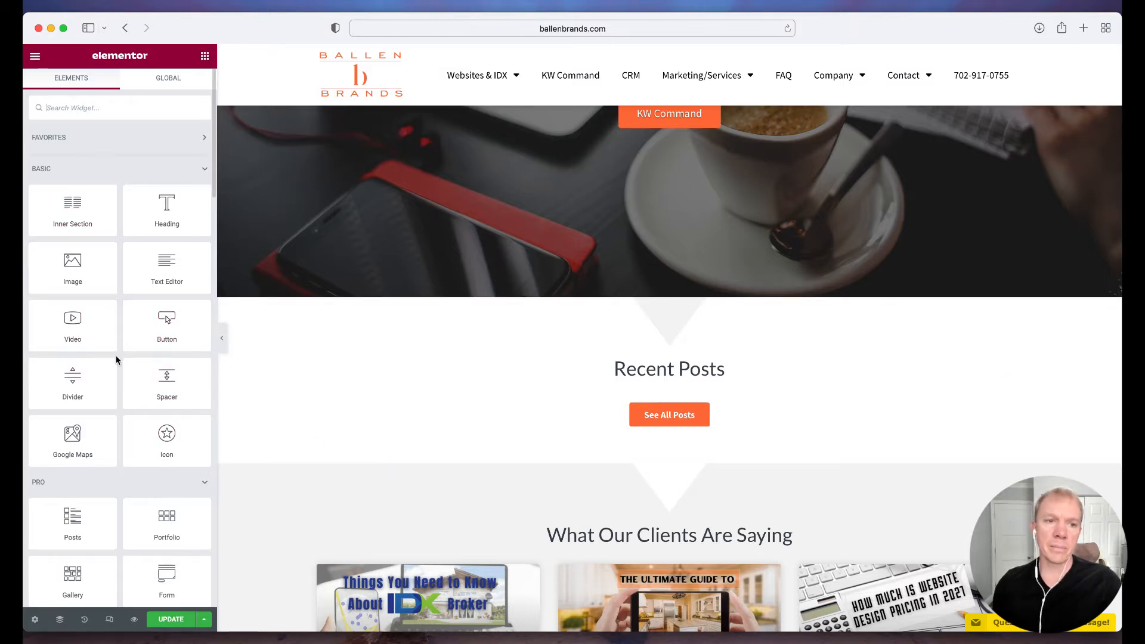
Look inside the Favorites group and browse the available widgets from Basic through Podcasting
left_click(154, 137)
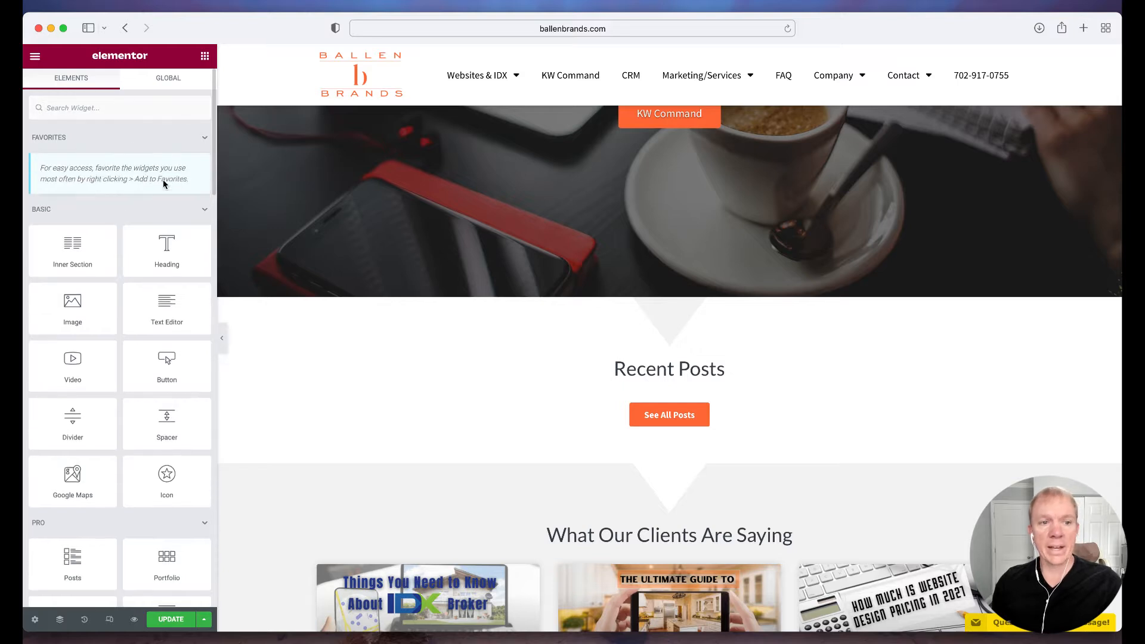
left_click(170, 142)
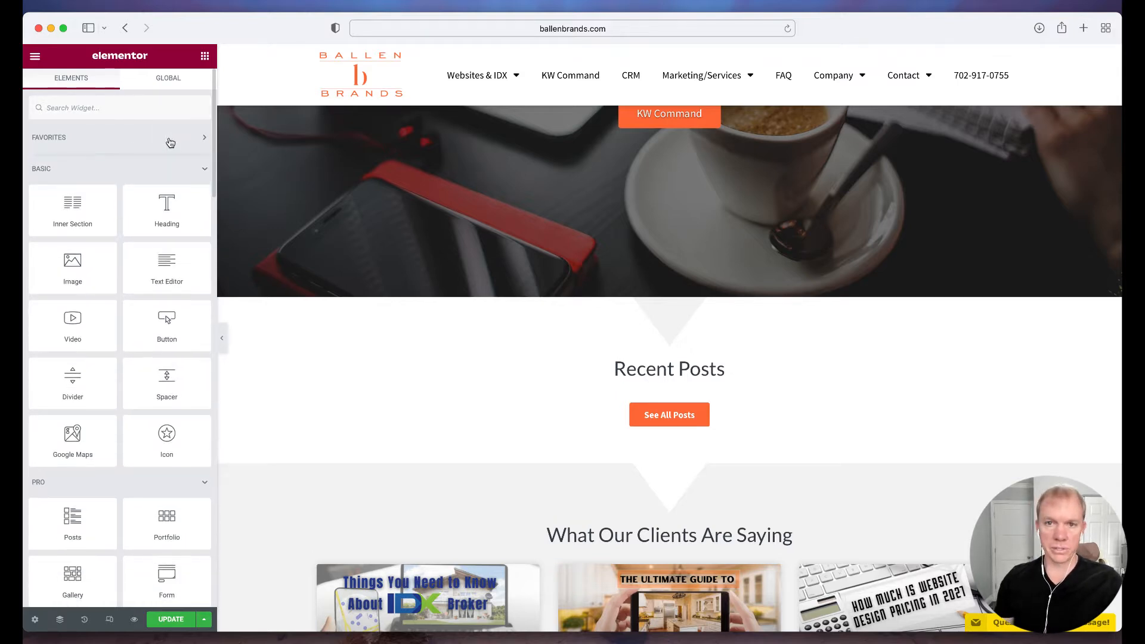
scroll(145, 275, "down", 10)
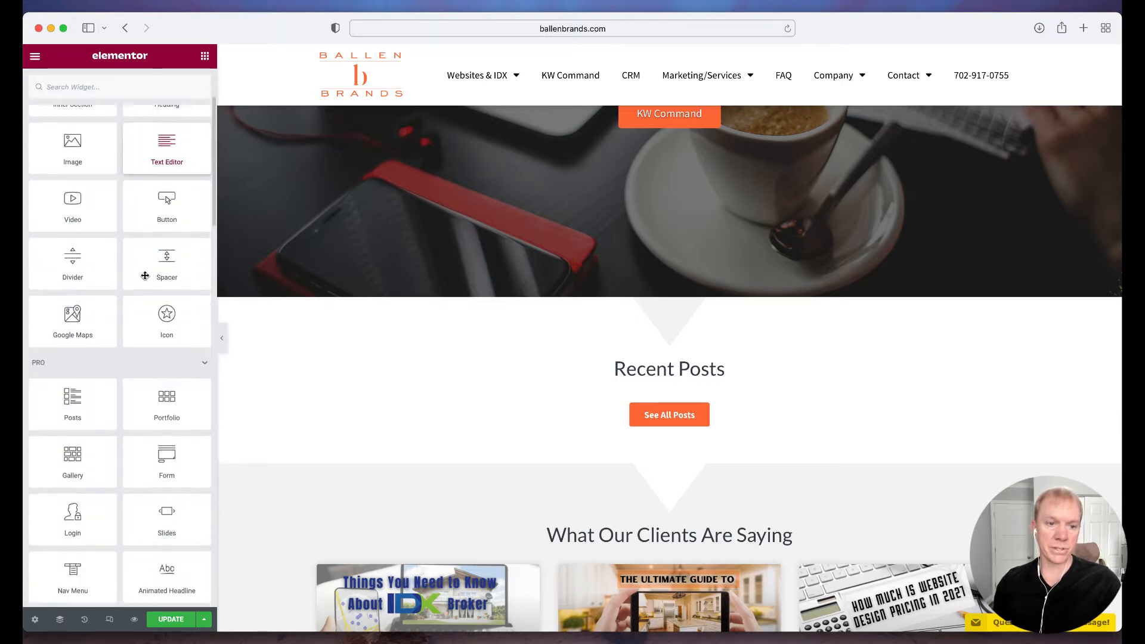
scroll(145, 276, "down", 10)
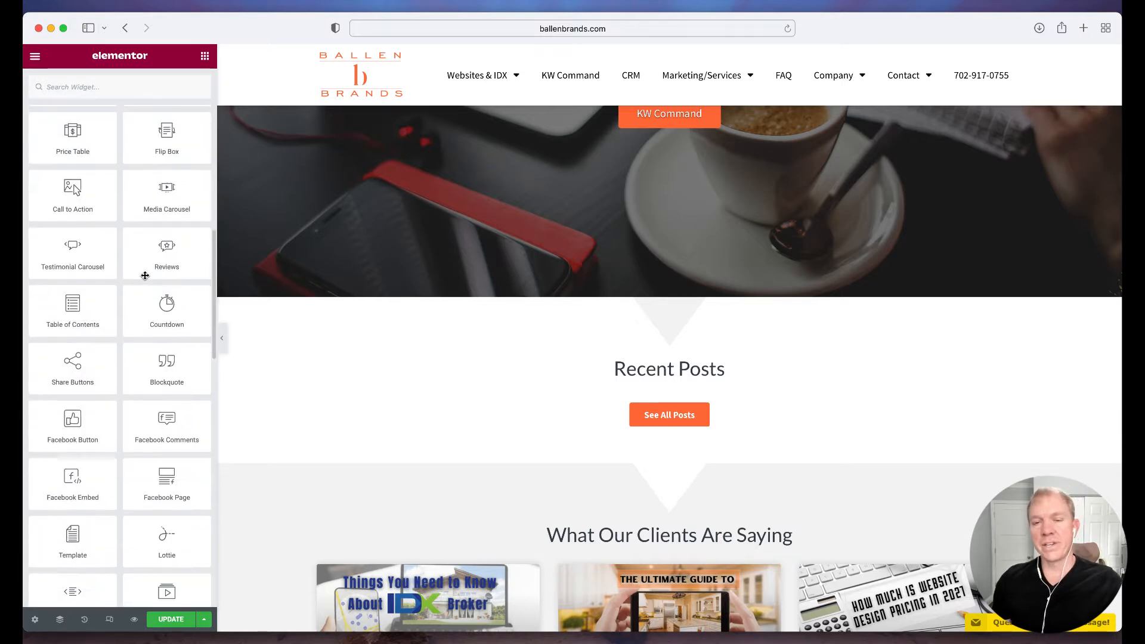
scroll(144, 275, "down", 8)
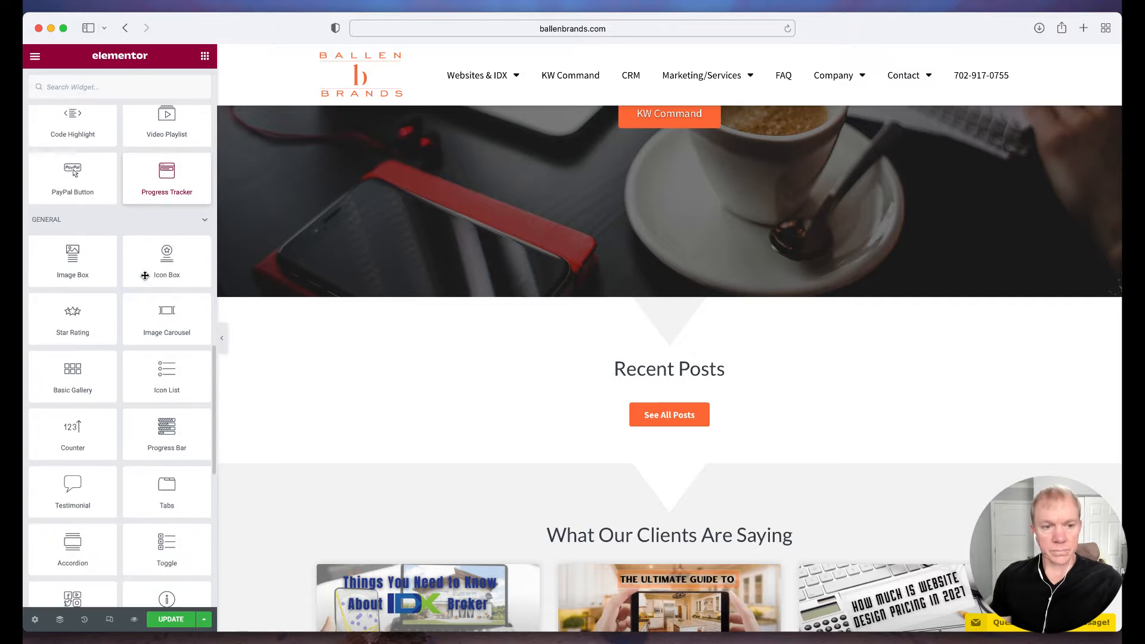
scroll(144, 277, "down", 6)
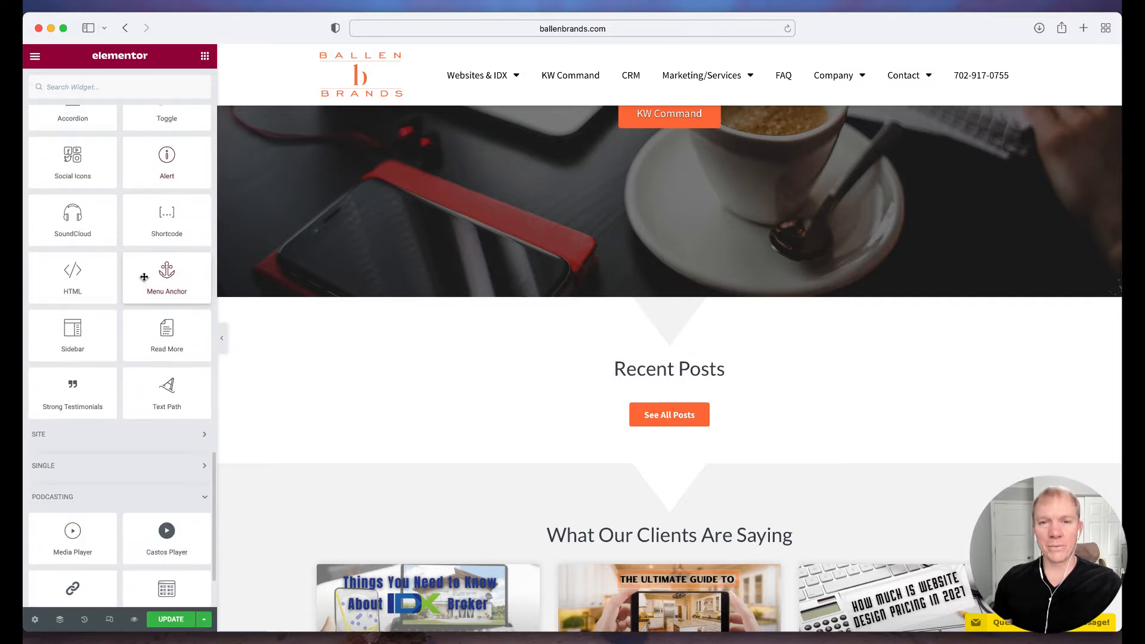
scroll(145, 276, "up", 20)
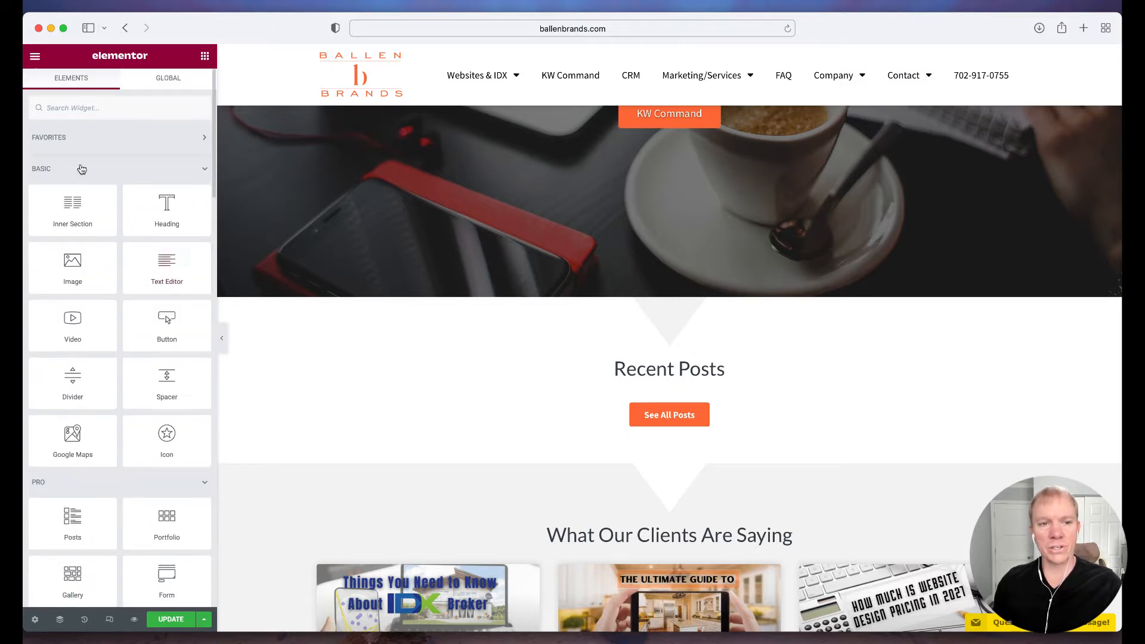
Check the Favorites group and the Heading widget's option for adding it to favorites, leaving it unchosen
left_click(64, 143)
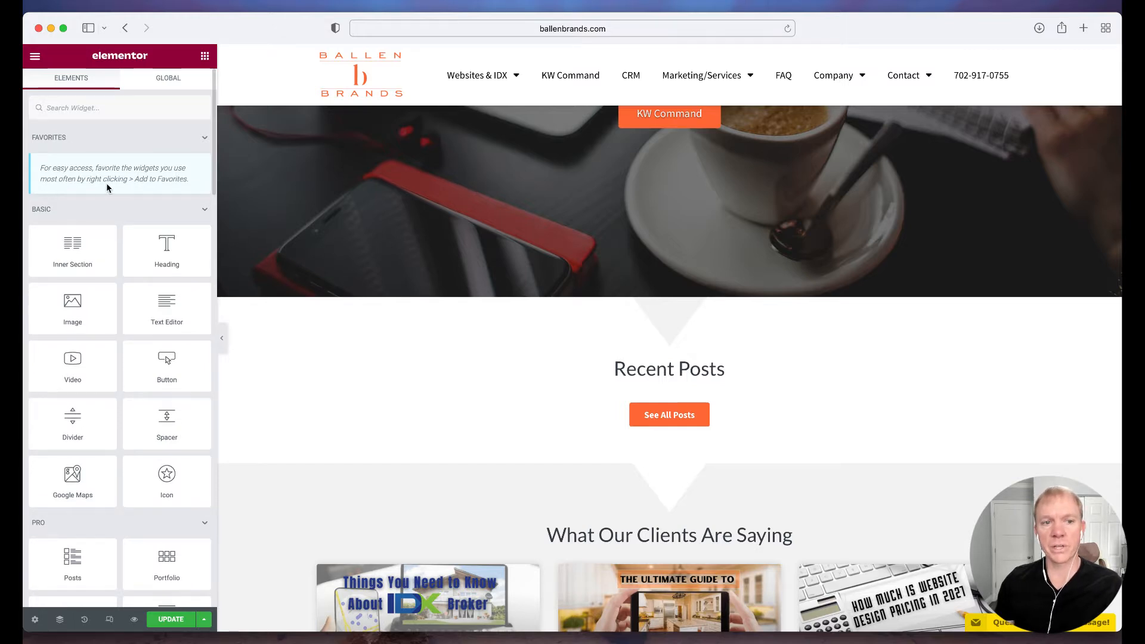
right_click(164, 248)
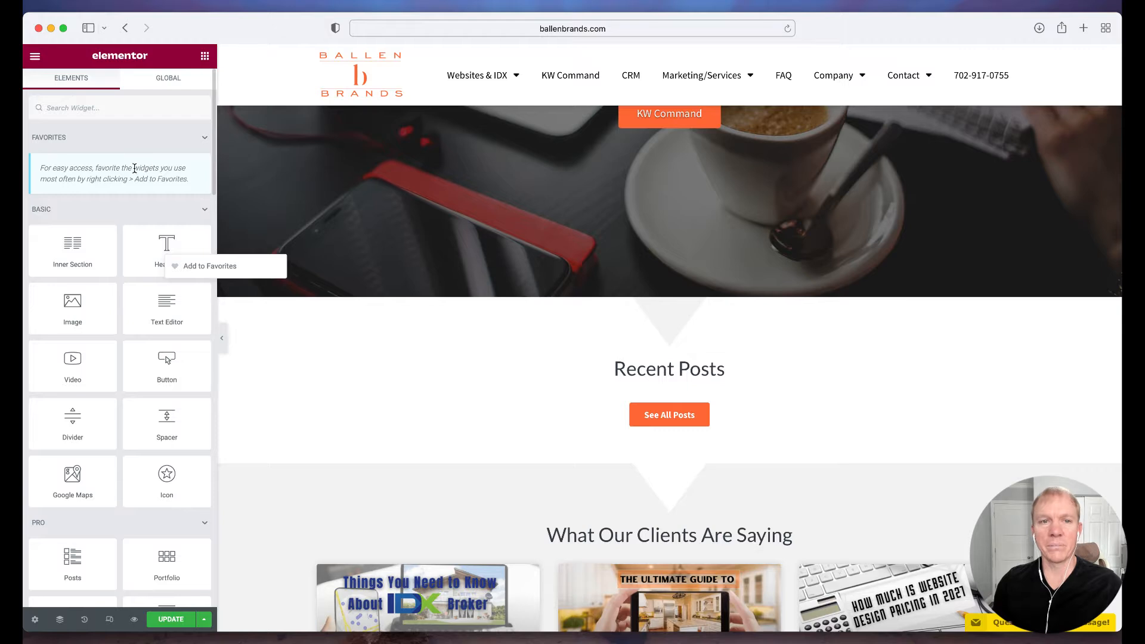
left_click(137, 138)
Search the widgets for "video", then clear the search to restore the full widget list
left_click(72, 107)
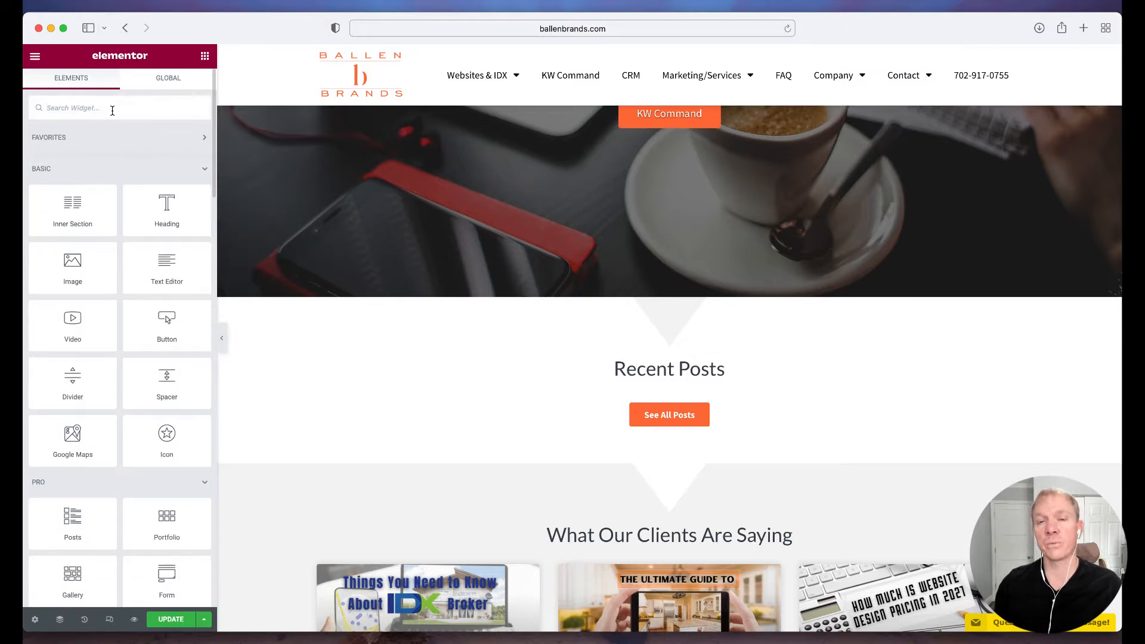
type("vid")
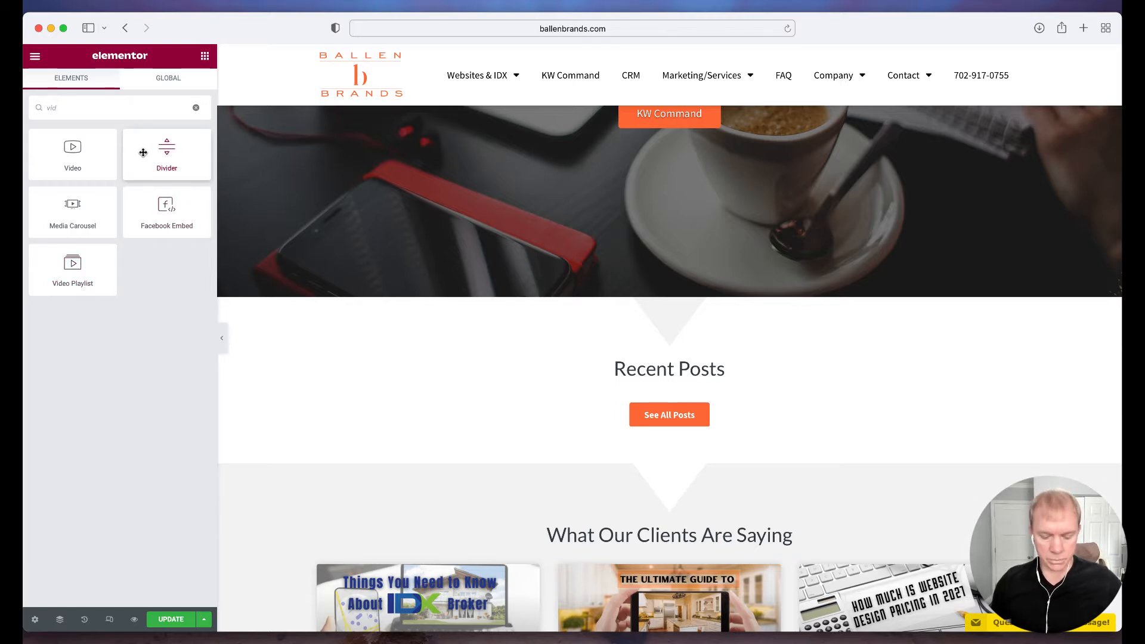
type("eo")
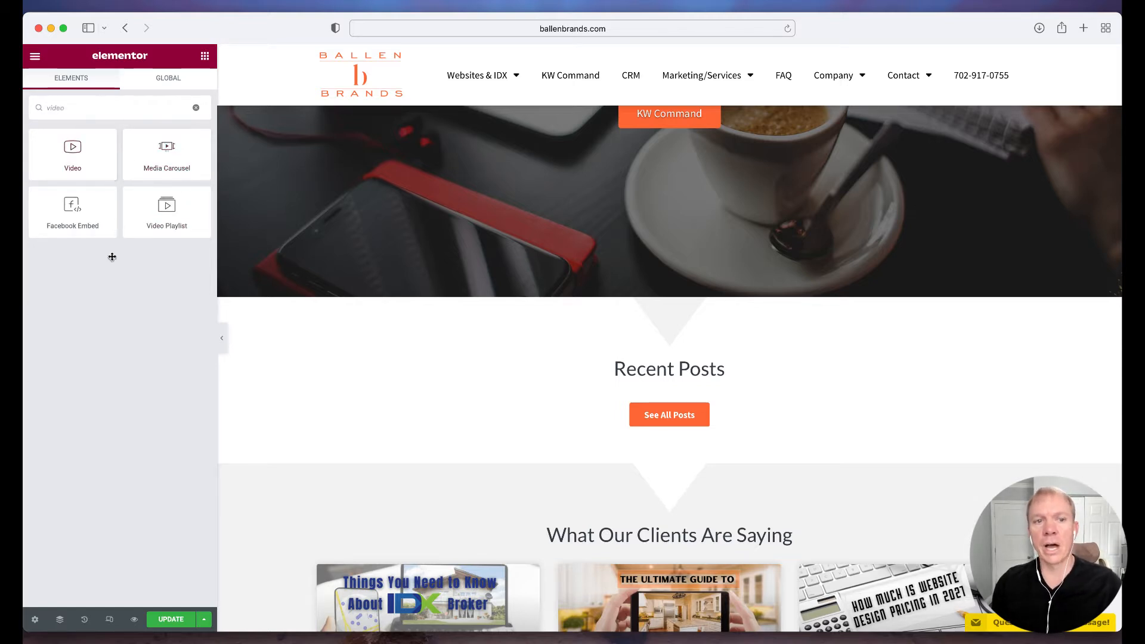
left_click(196, 108)
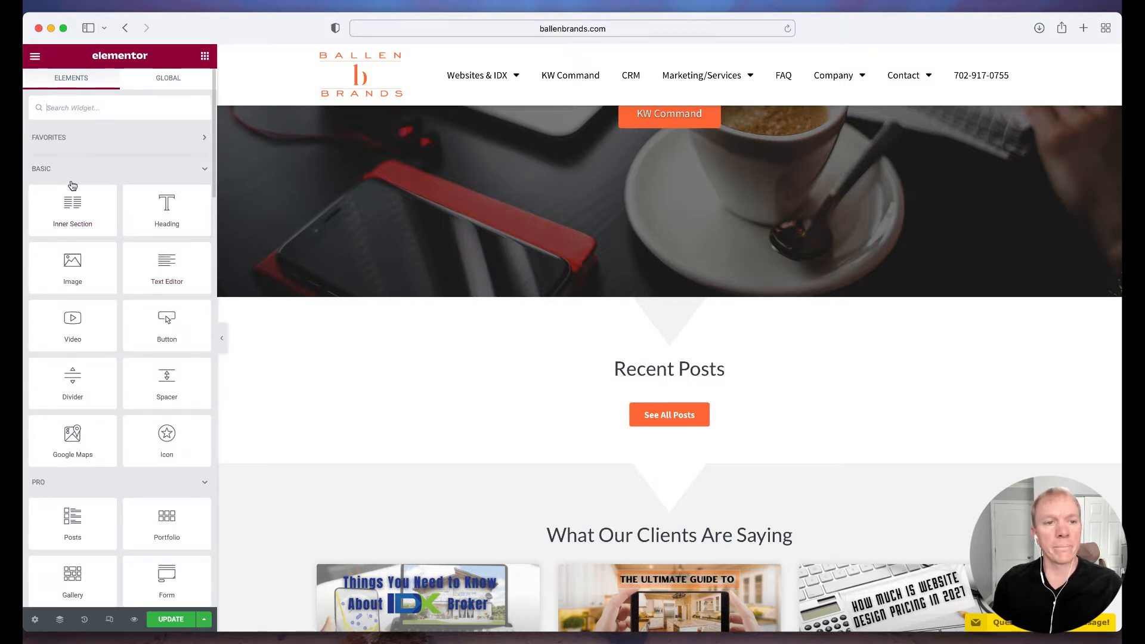
Collapse the Basic, Pro, General and Podcasting widget categories, checking the contents of Favorites and Single along the way
left_click(149, 170)
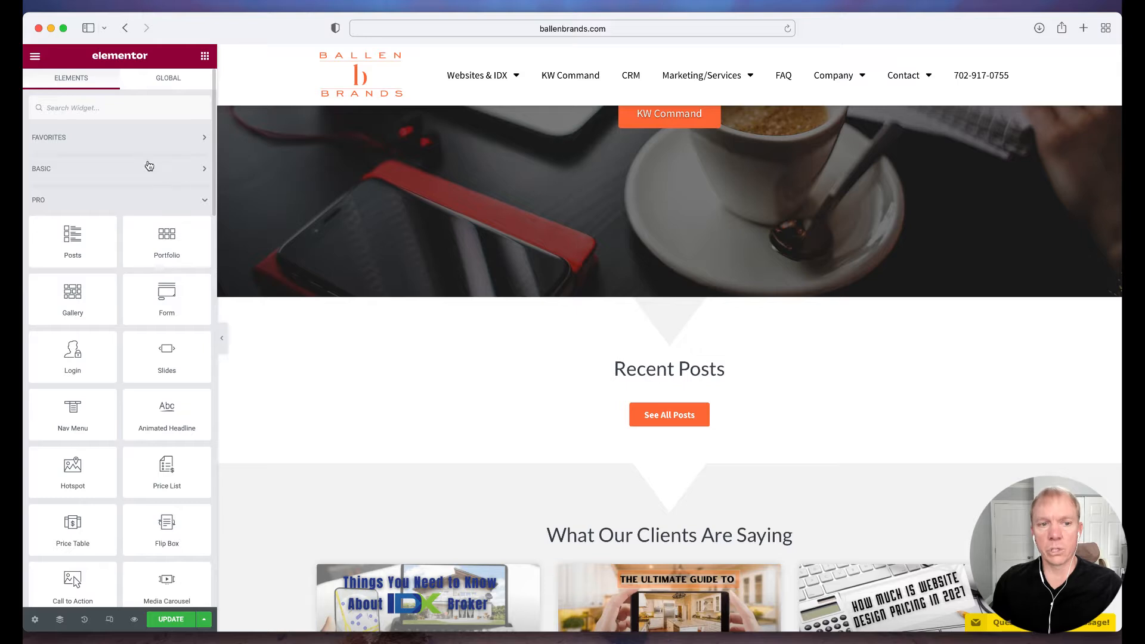
left_click(166, 139)
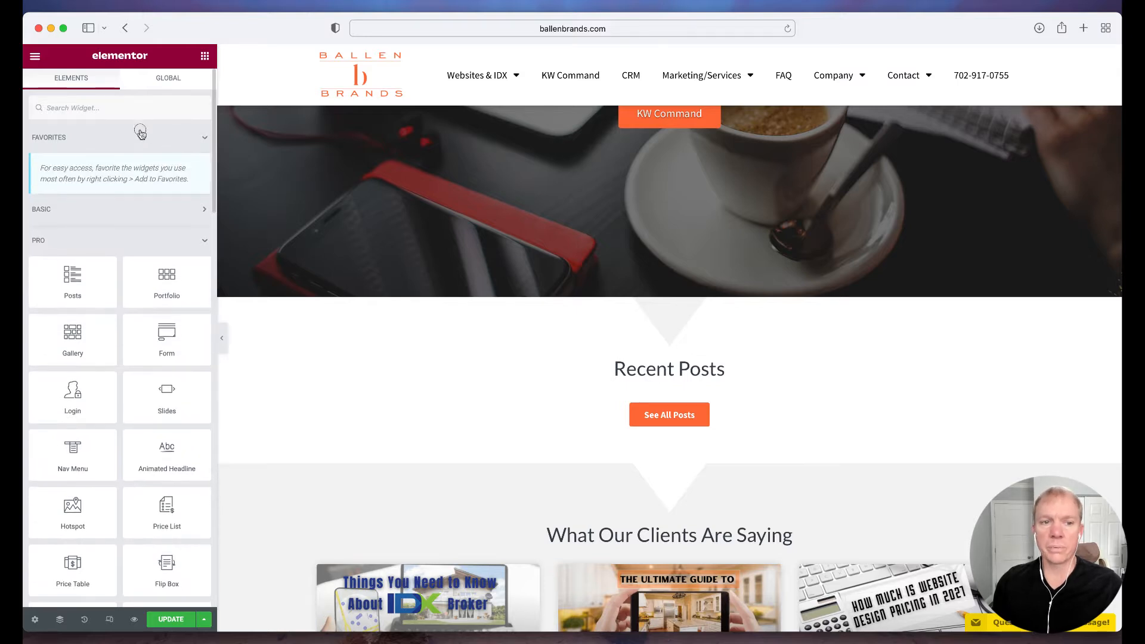
left_click(141, 134)
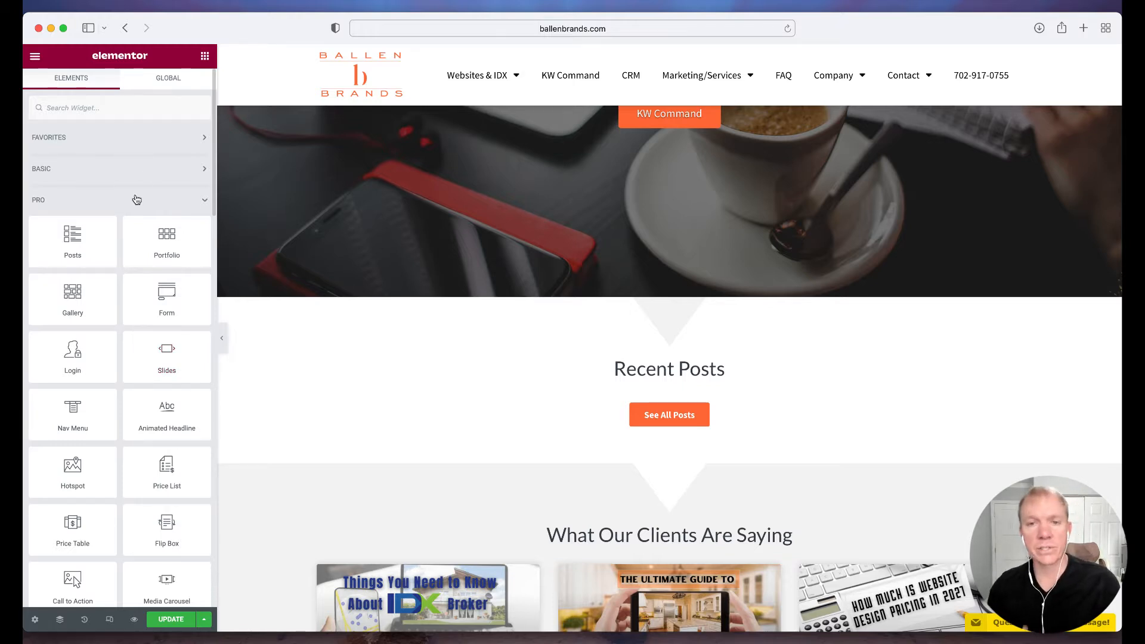
left_click(137, 199)
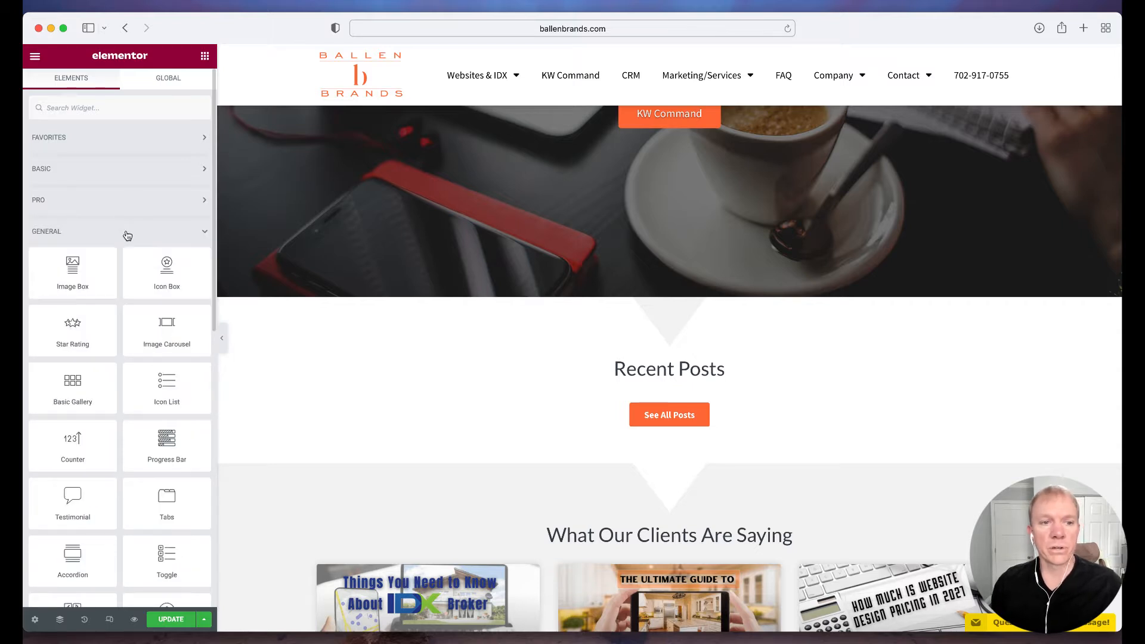
scroll(131, 239, "down", 1)
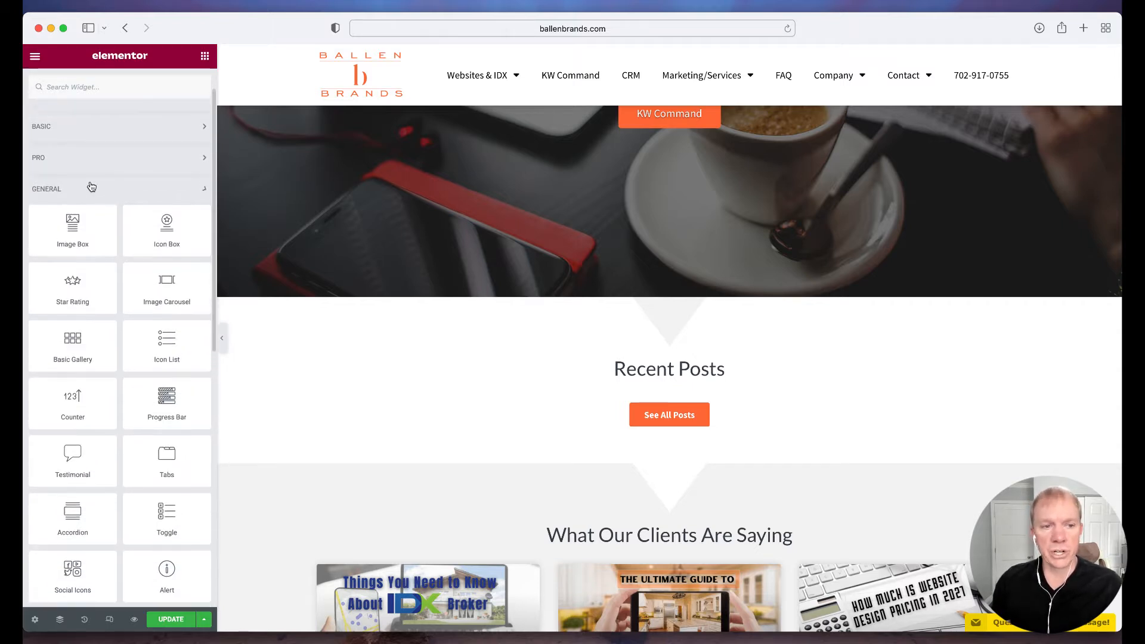
left_click(89, 183)
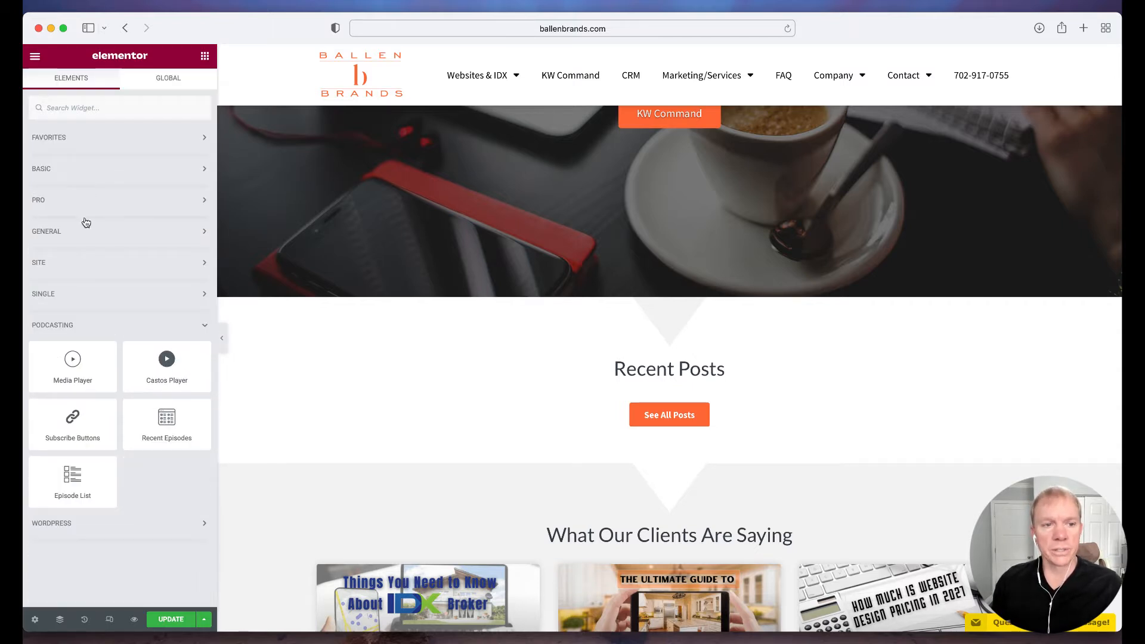
left_click(103, 330)
left_click(99, 295)
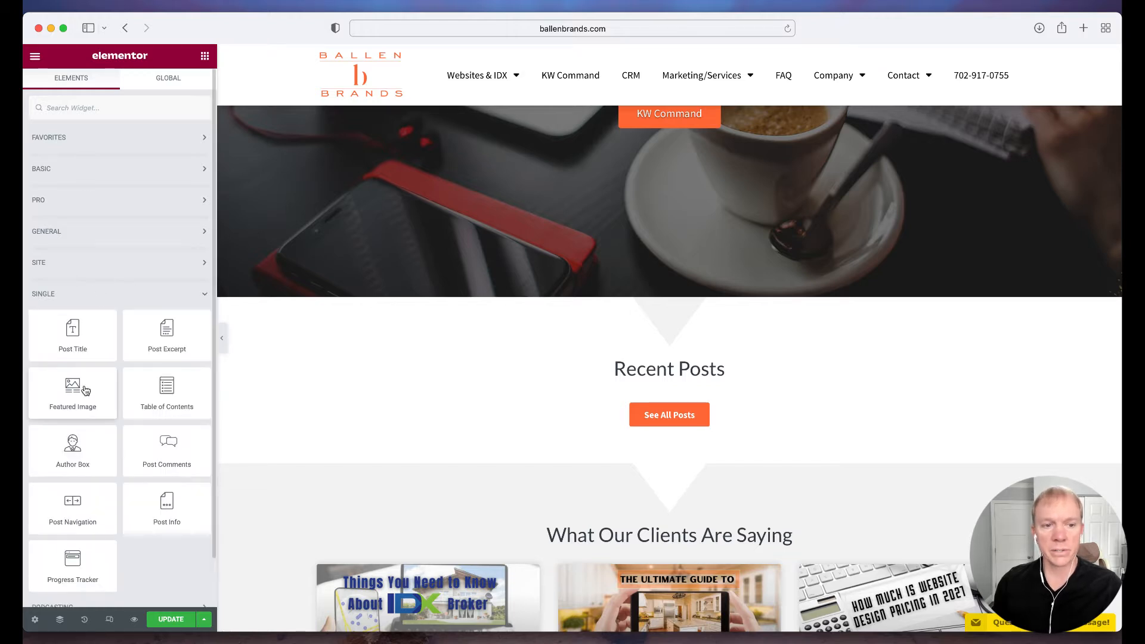
left_click(105, 293)
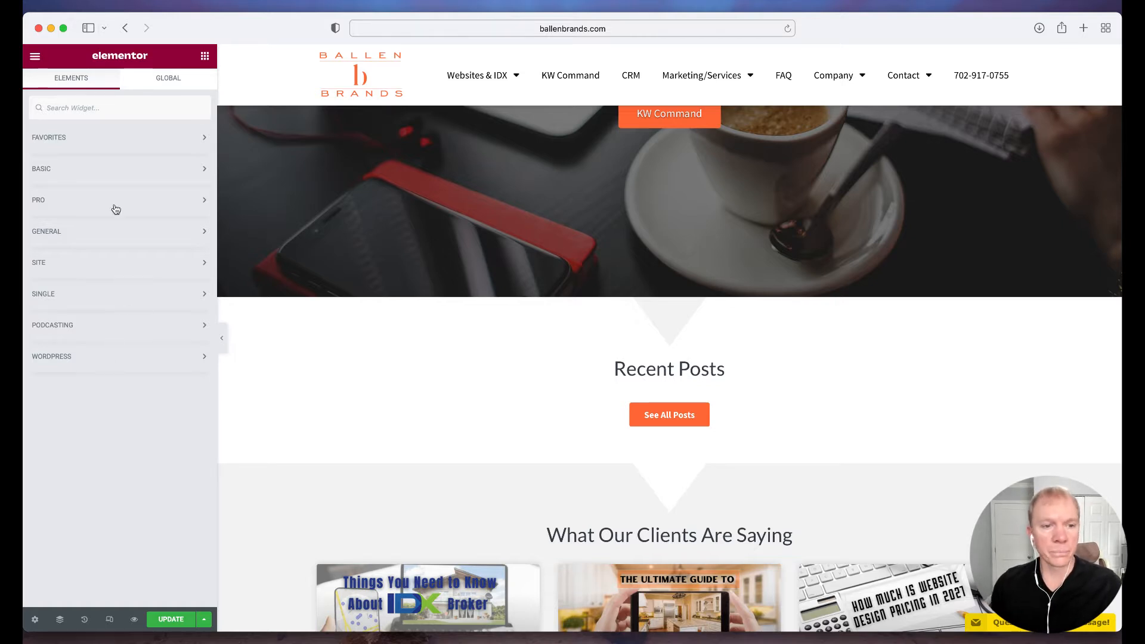
Expand the Basic and Pro widget categories
left_click(107, 171)
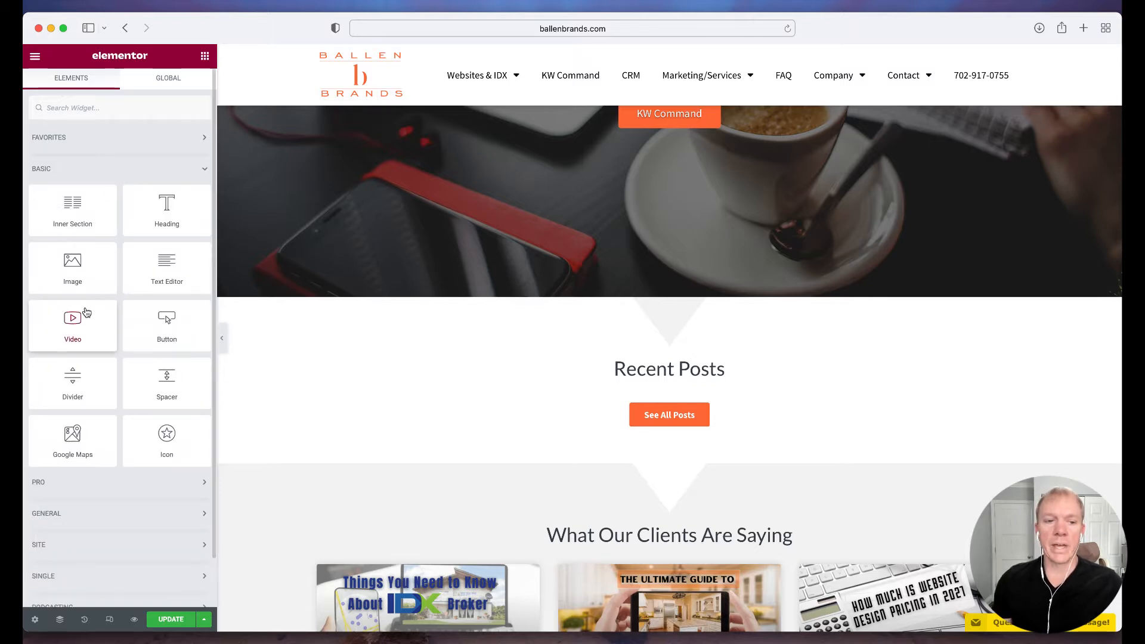
left_click(83, 480)
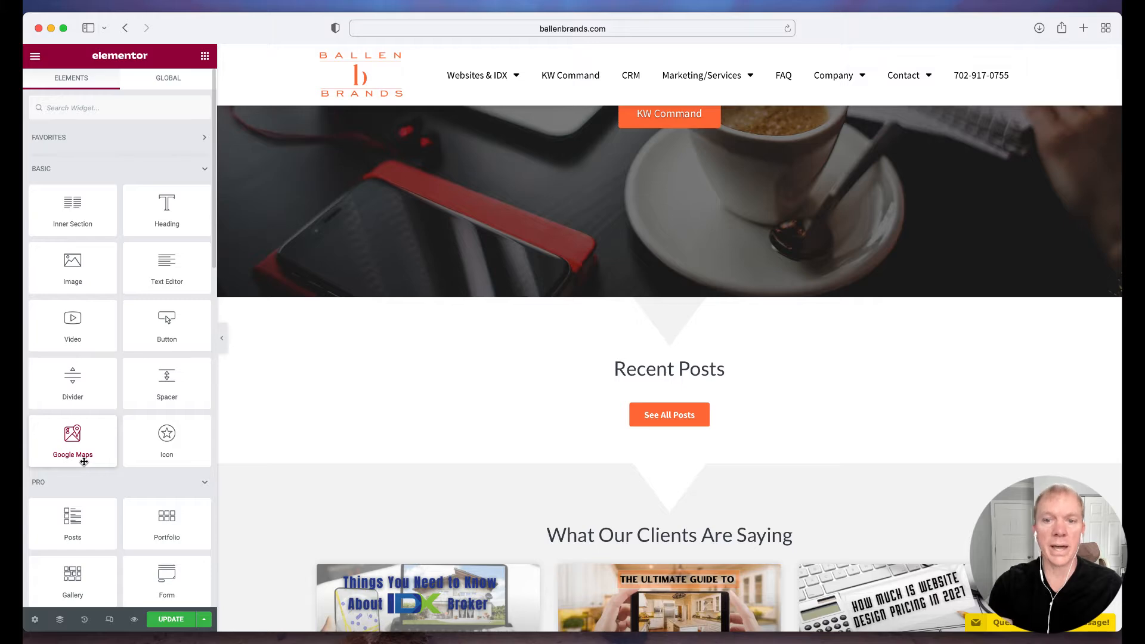
Open the page settings and review the page title and the status options, keeping the status Published
scroll(366, 452, "down", 8)
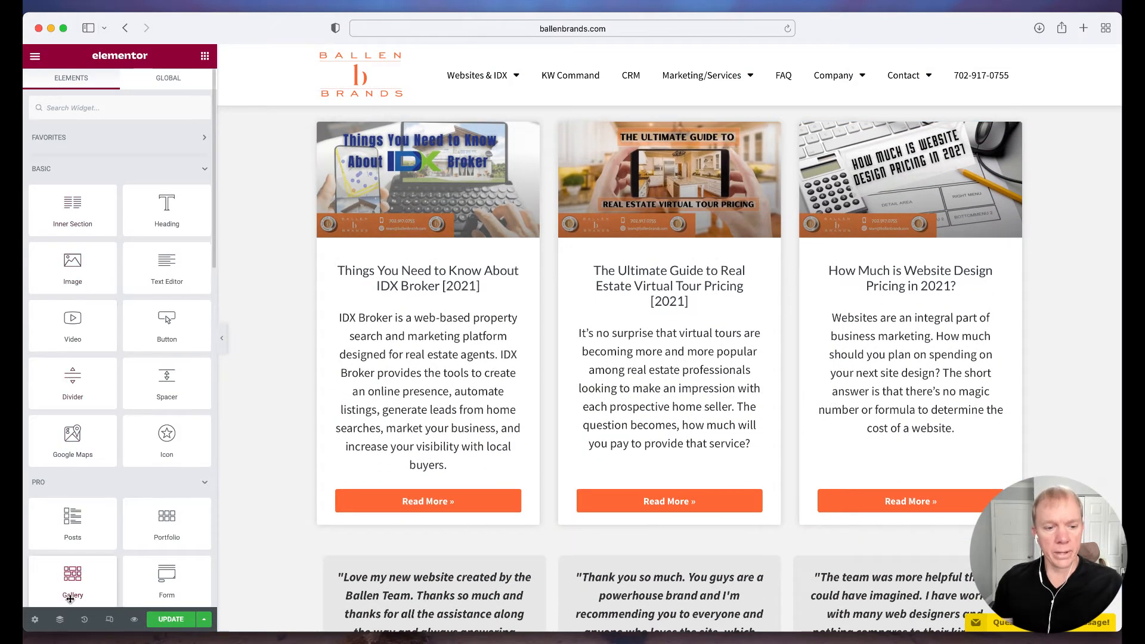
left_click(35, 621)
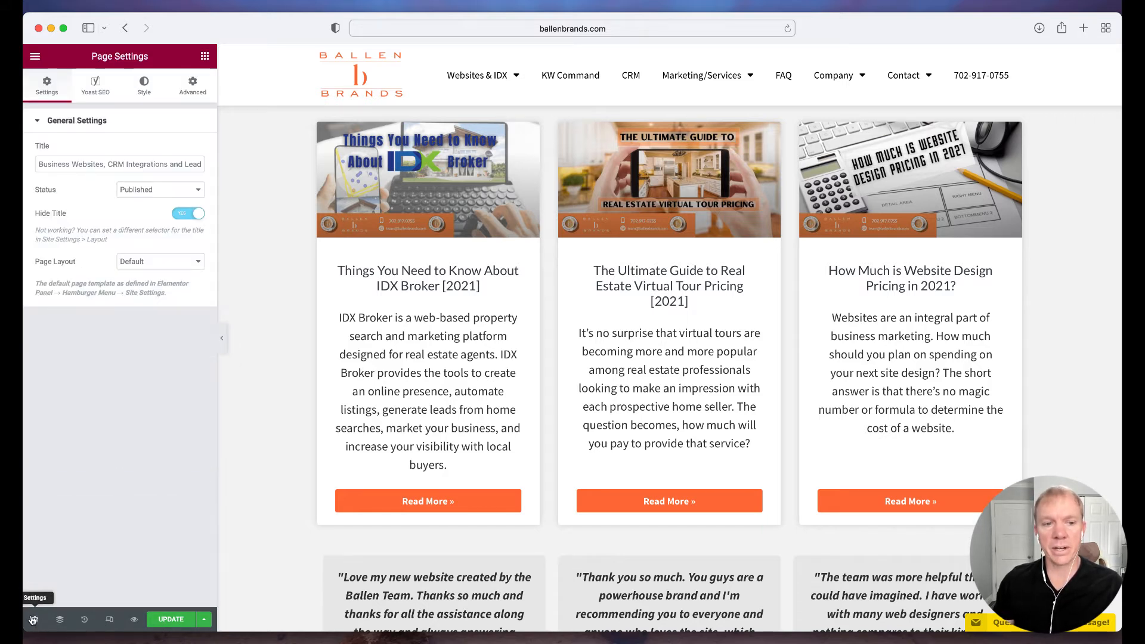
left_click(62, 168)
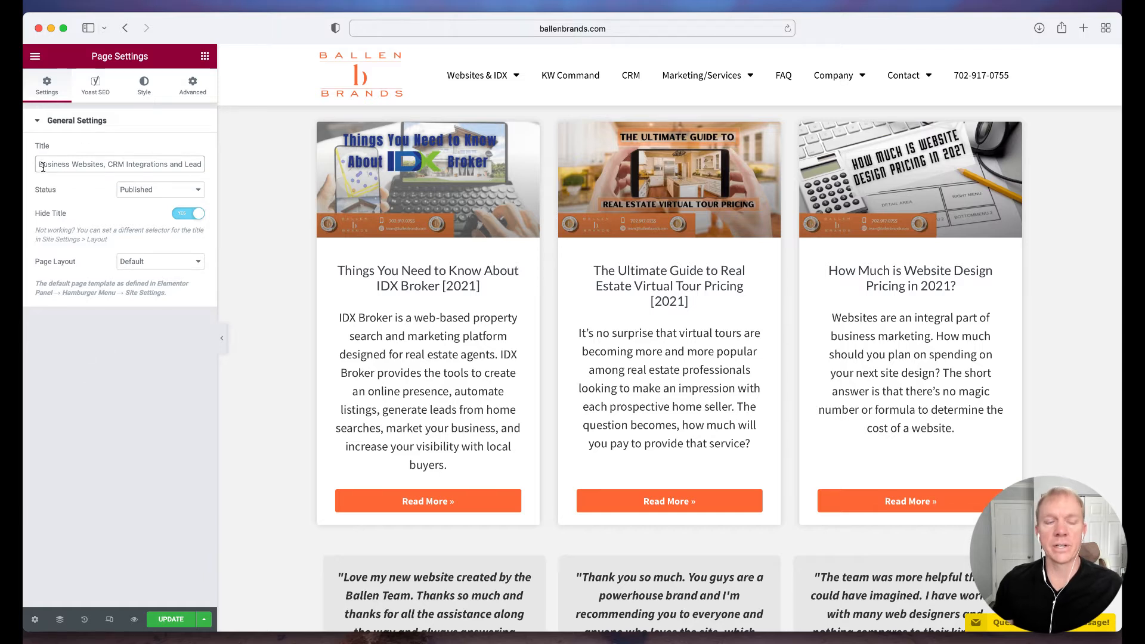
left_click_drag(39, 166, 192, 165)
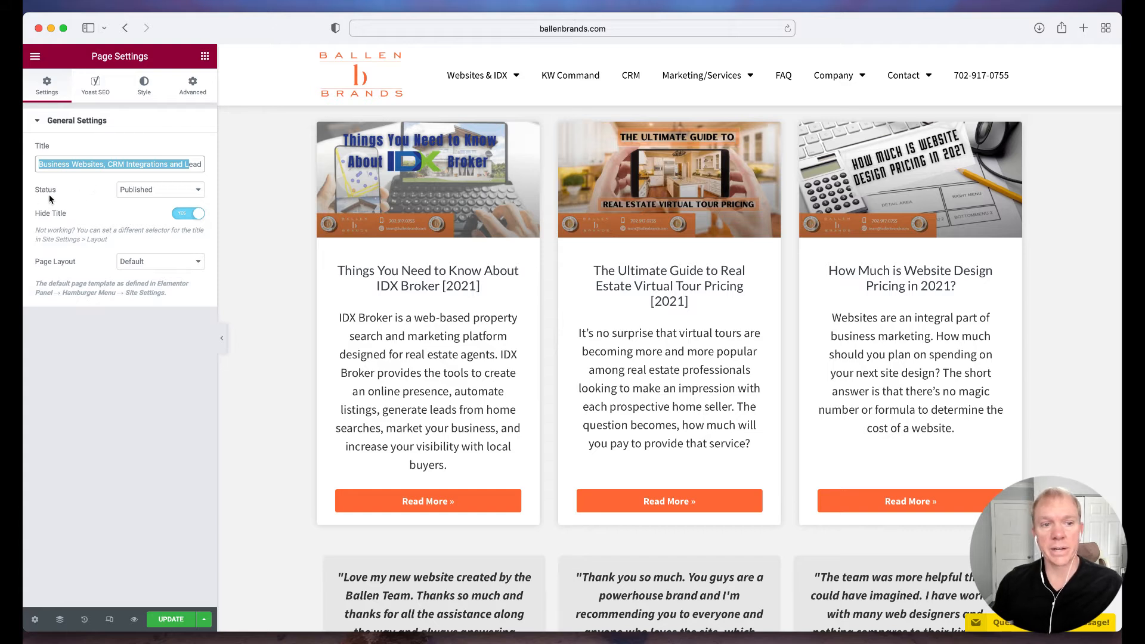
left_click(146, 189)
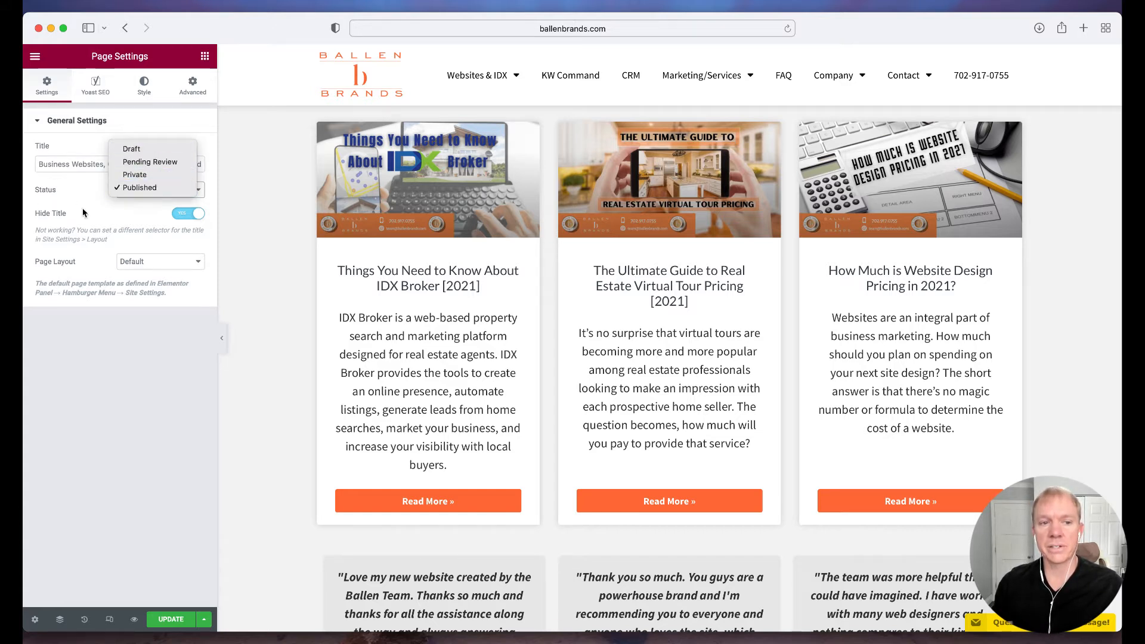
left_click(107, 197)
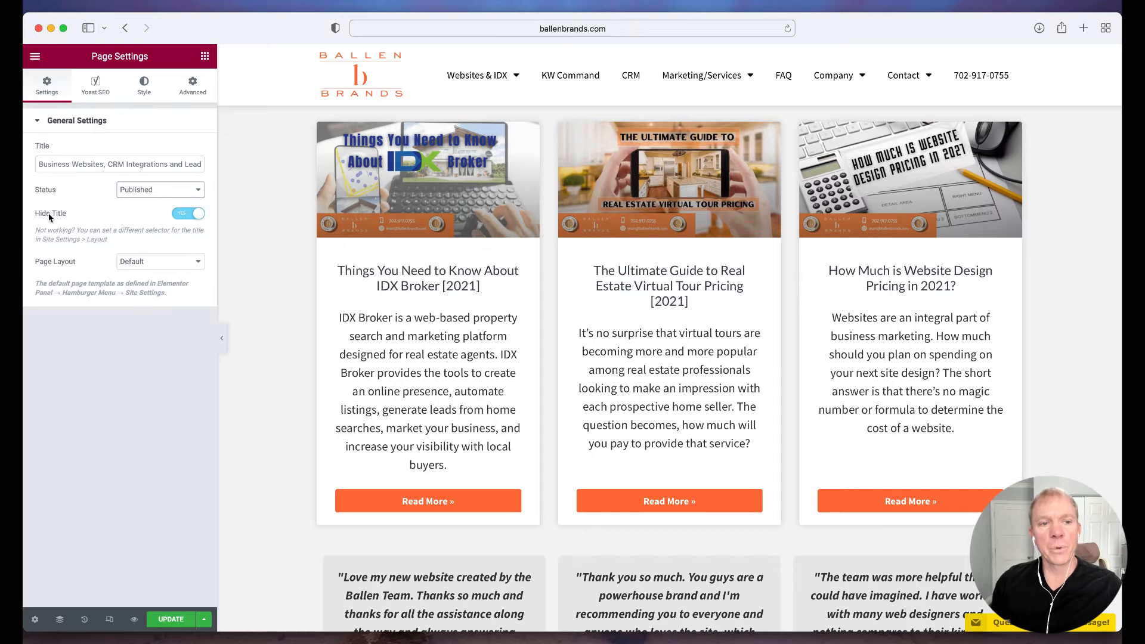
Switch the page's Hide Title setting off and back on
left_click(184, 219)
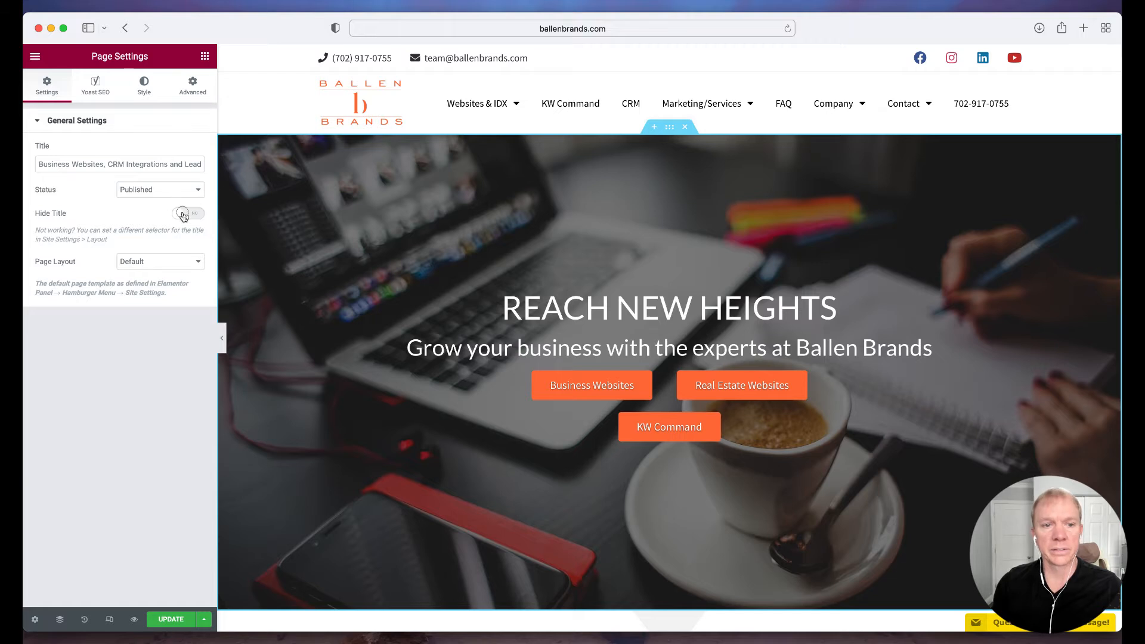
left_click(184, 215)
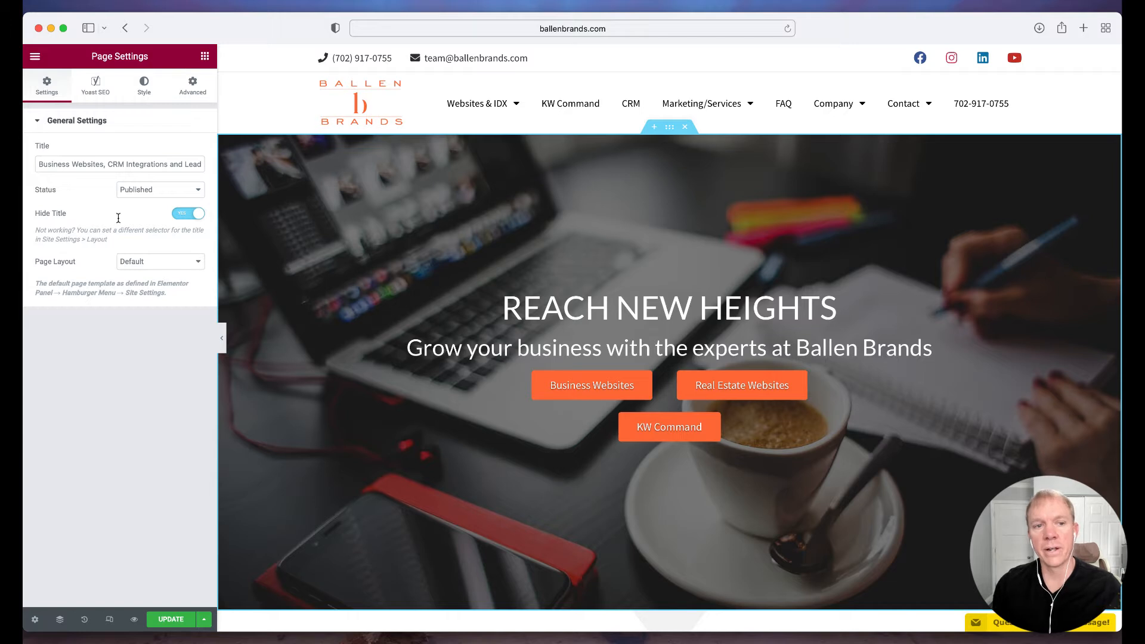
Review the available page layout options, keeping Default
left_click(132, 262)
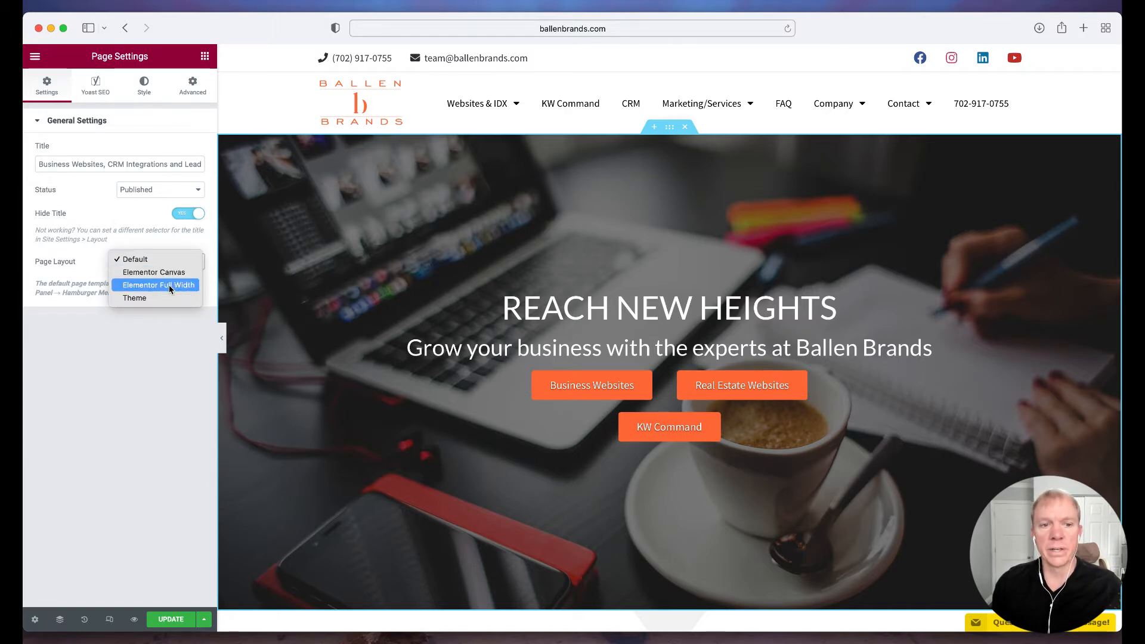
left_click(72, 213)
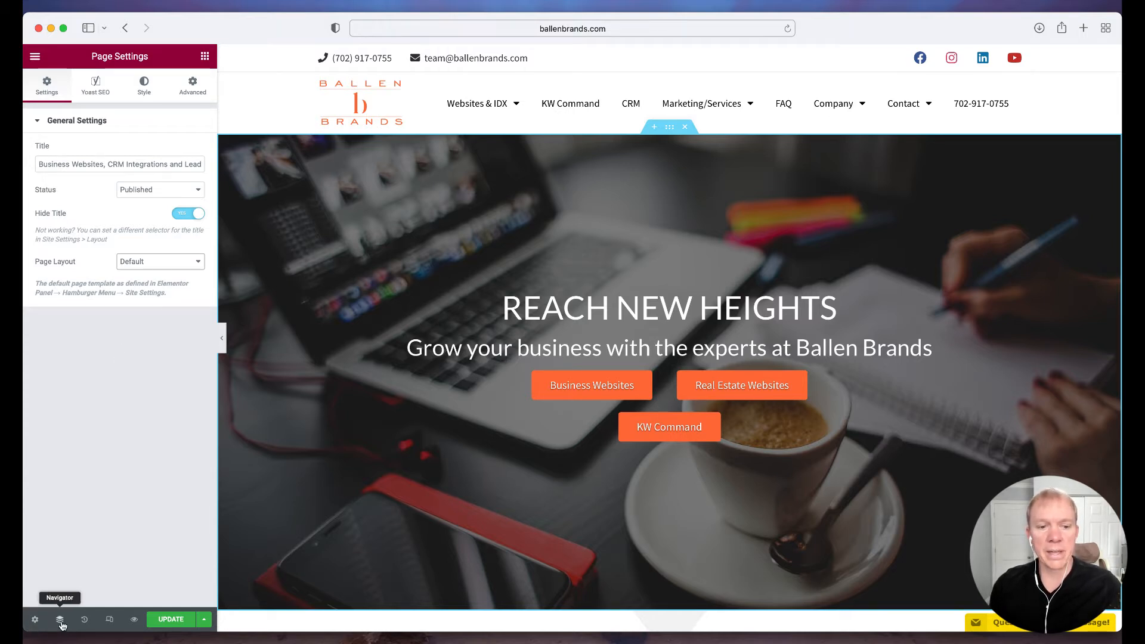
Open the Navigator and select the Posts widget in the What Our Clients Are Saying section
left_click(60, 621)
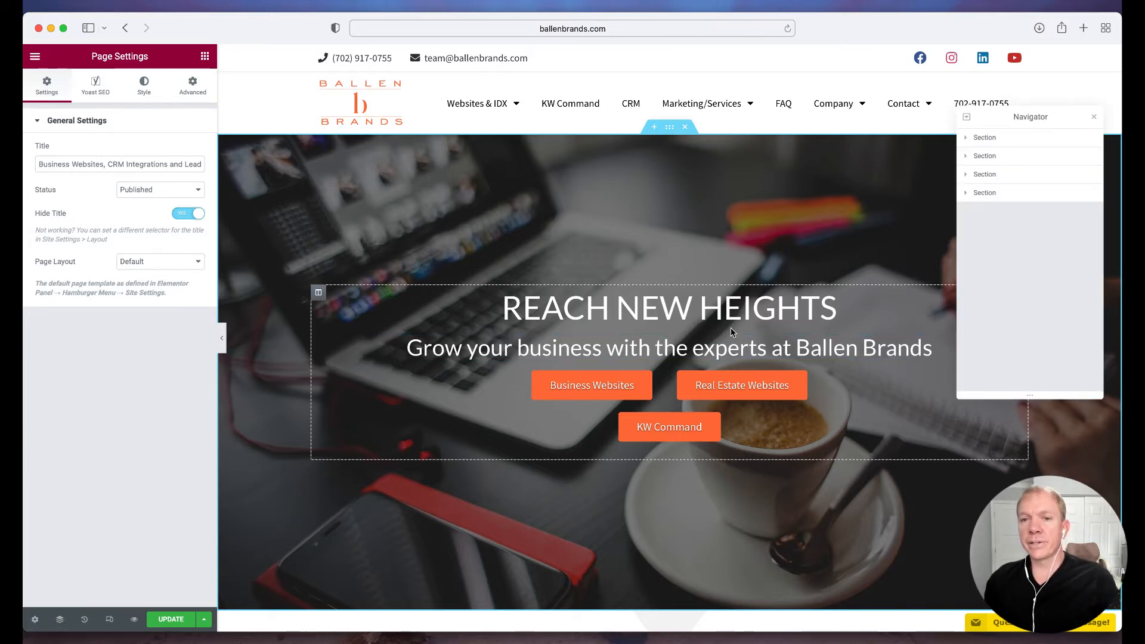
scroll(732, 338, "down", 15)
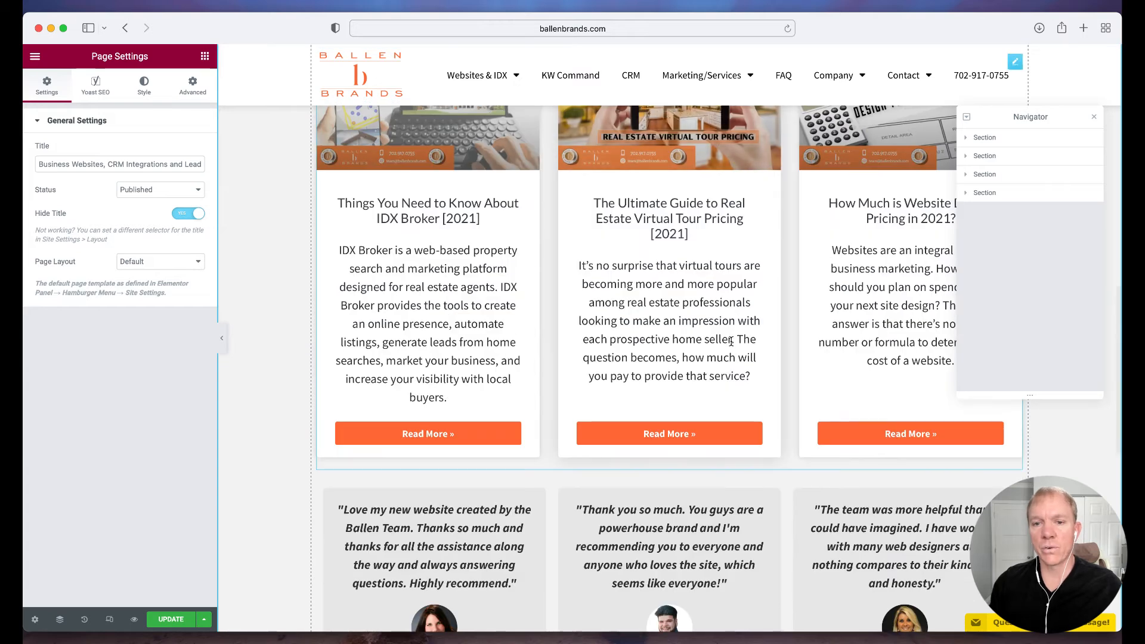
scroll(731, 342, "up", 2)
left_click(686, 361)
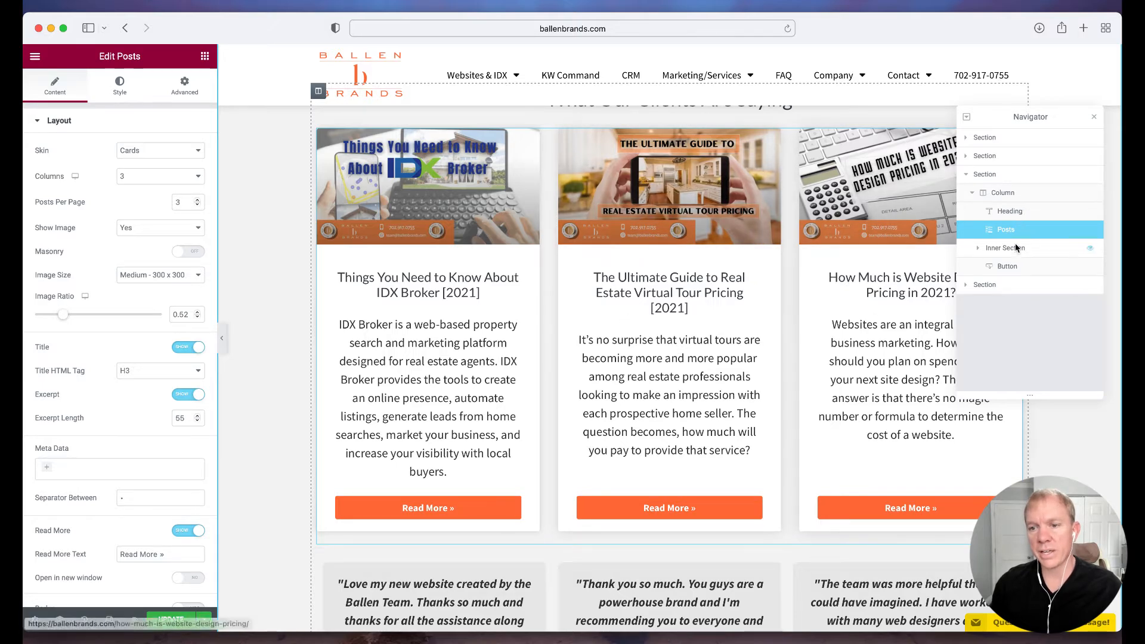
Inspect the Heading, Posts and Button widgets of the What Our Clients Are Saying section through the Navigator
left_click(1022, 213)
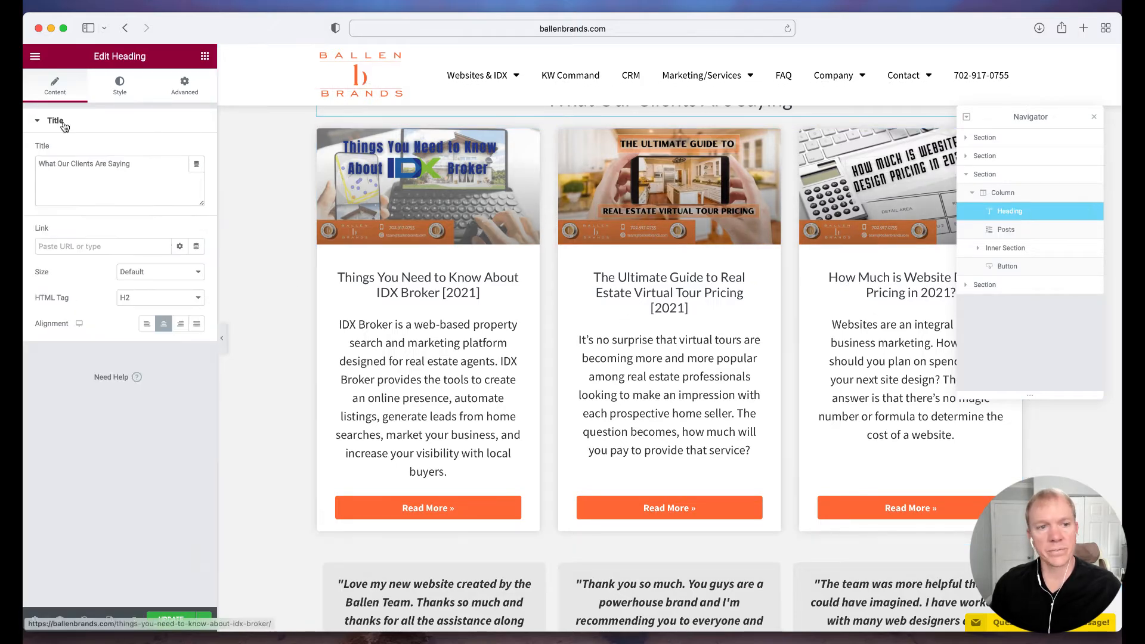
scroll(284, 260, "up", 3)
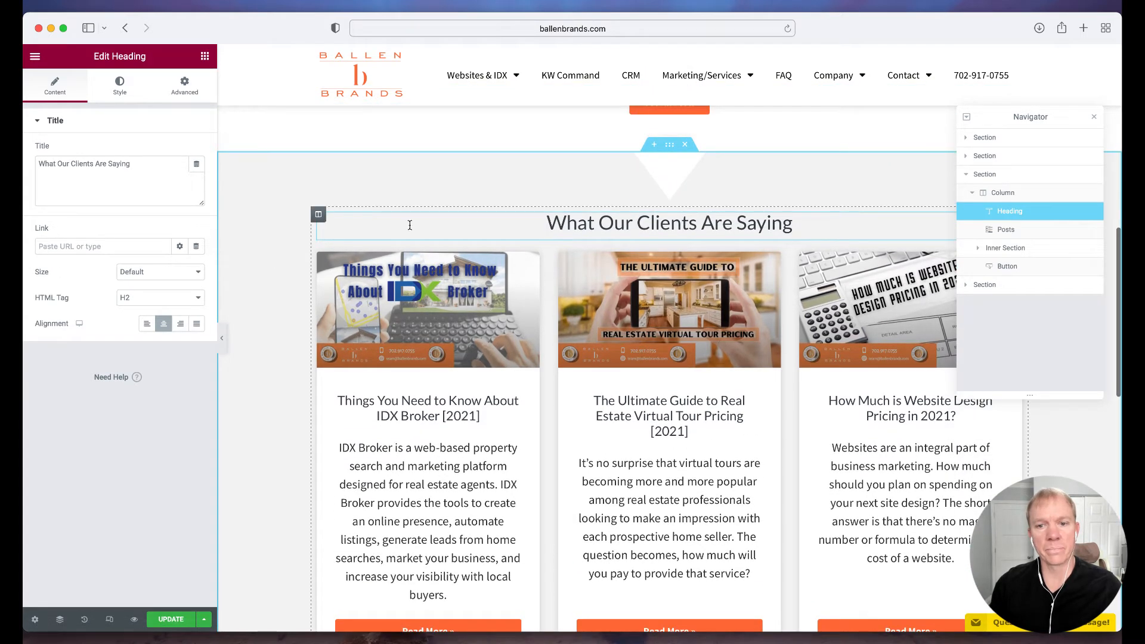
scroll(410, 225, "up", 1)
left_click(1006, 231)
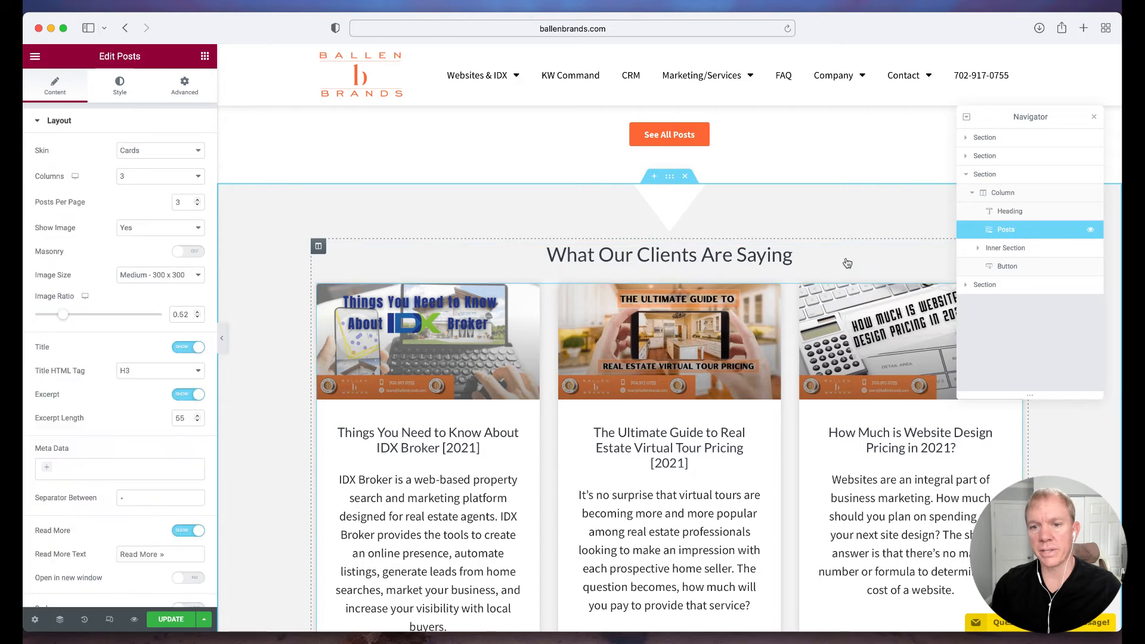
scroll(848, 263, "down", 5)
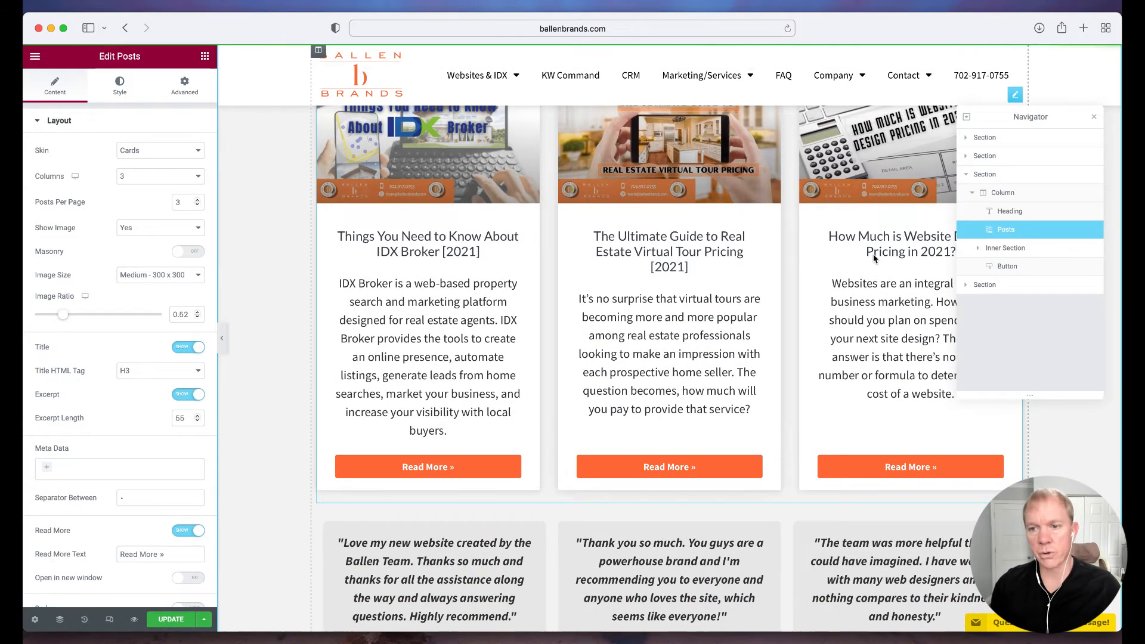
left_click(1008, 267)
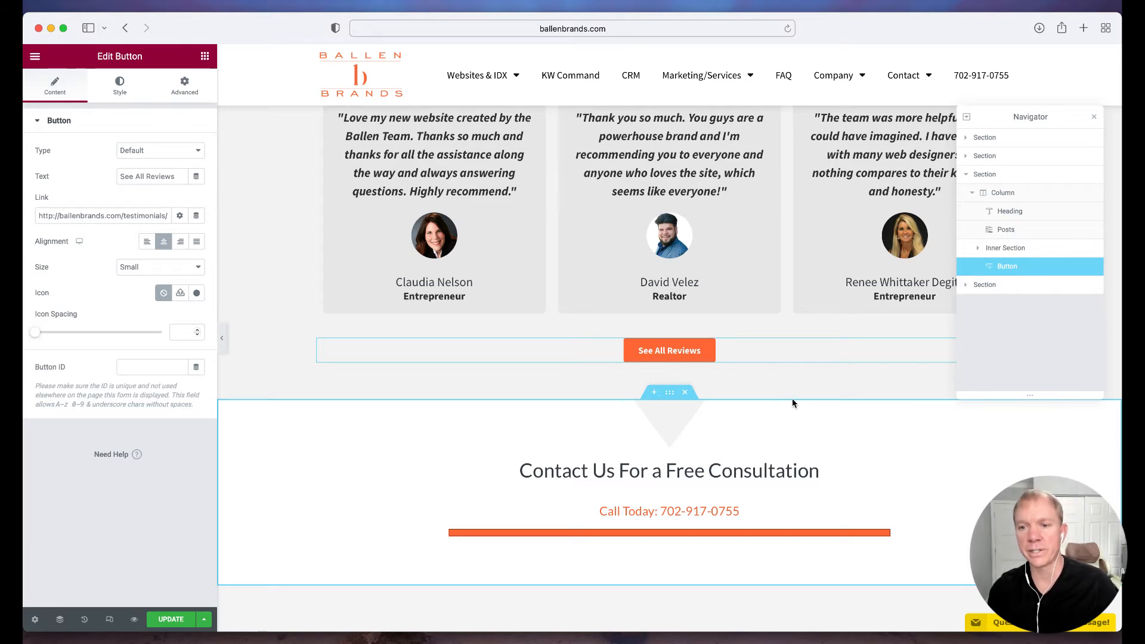
Select the last section in the Navigator and expand it and its column down to the widgets
left_click(998, 291)
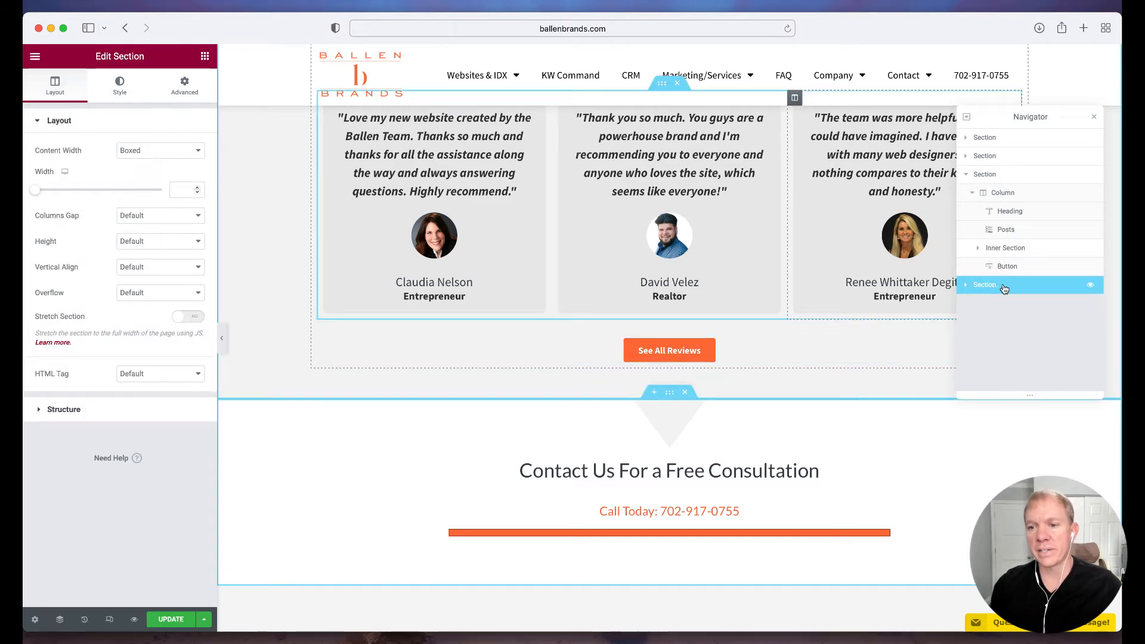
left_click(965, 291)
left_click(1011, 310)
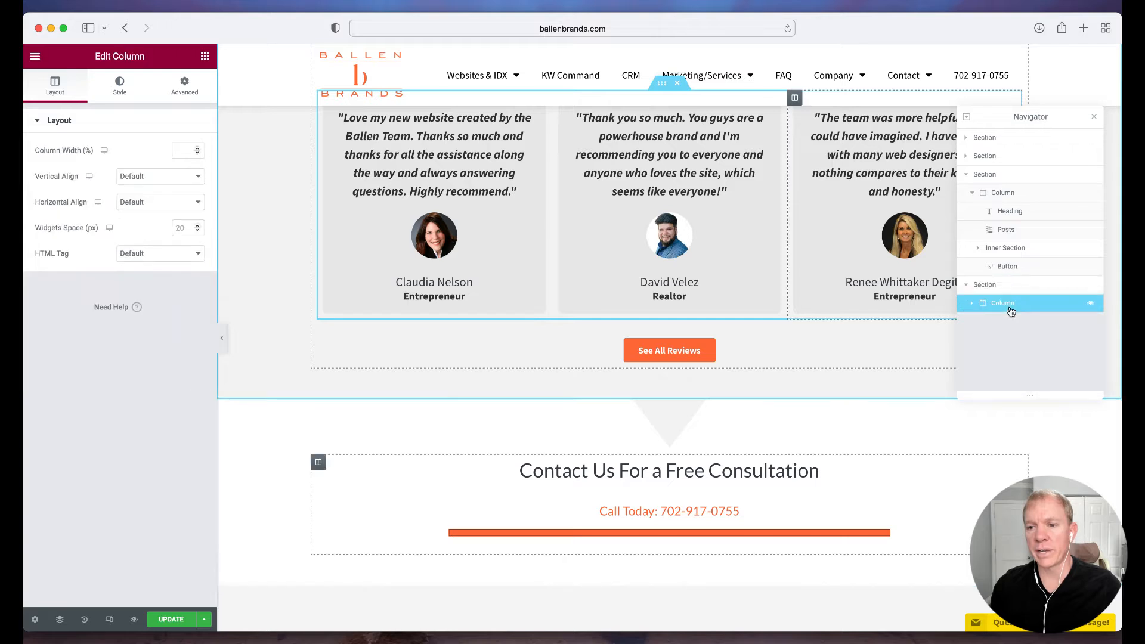
left_click(973, 304)
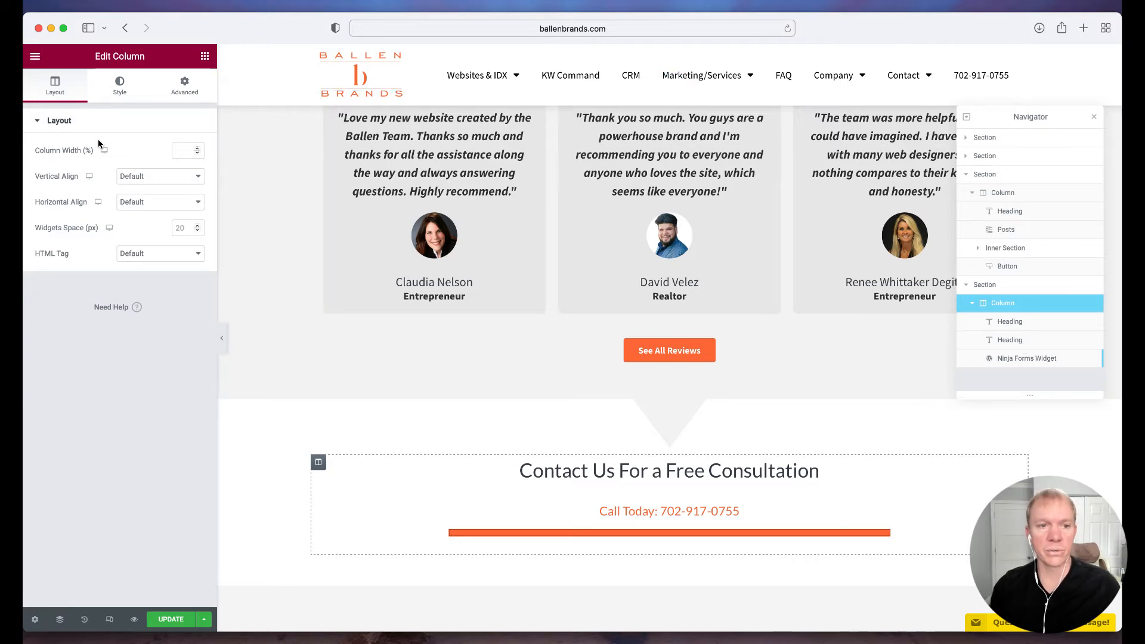
Inspect the second and third testimonials and the Contact Us For a Free Consultation heading, and close the Navigator
left_click(633, 186)
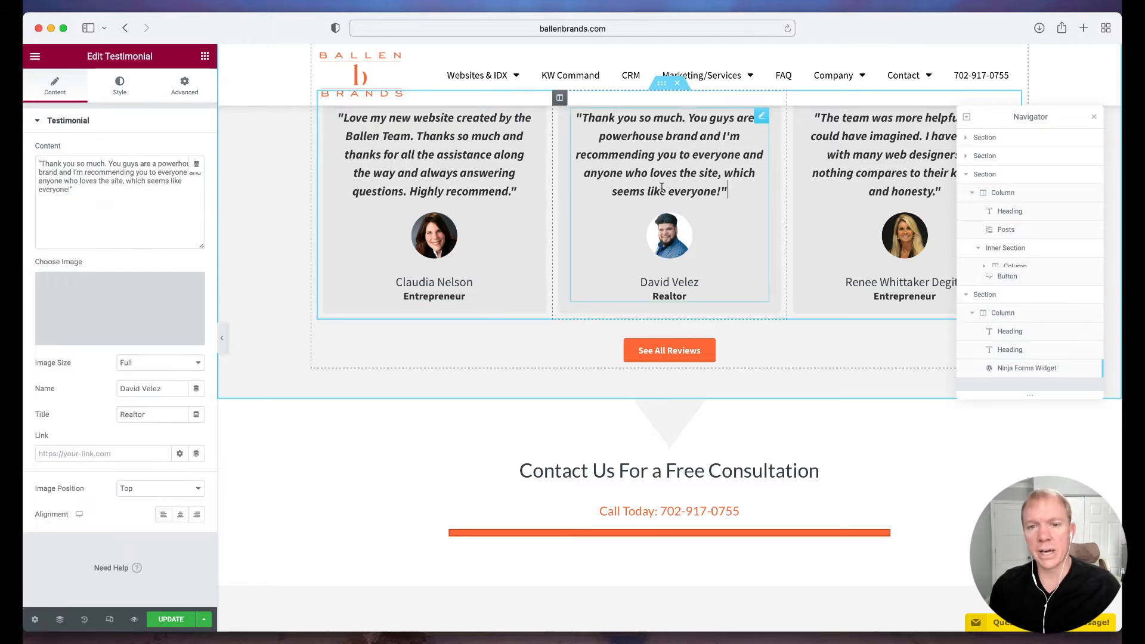
left_click(873, 204)
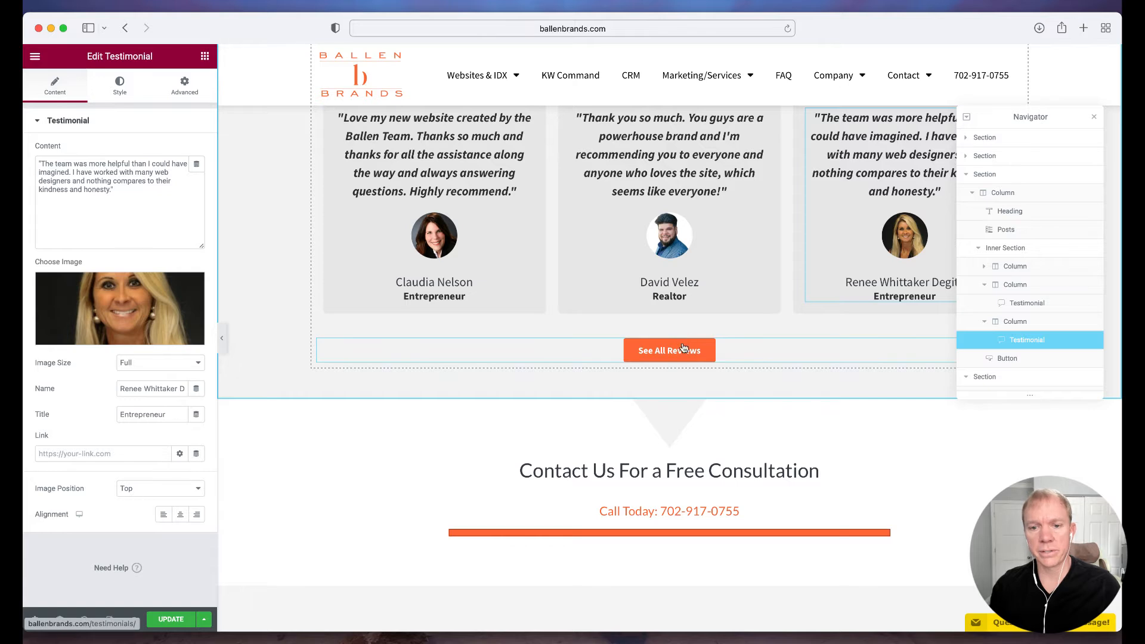
left_click(678, 473)
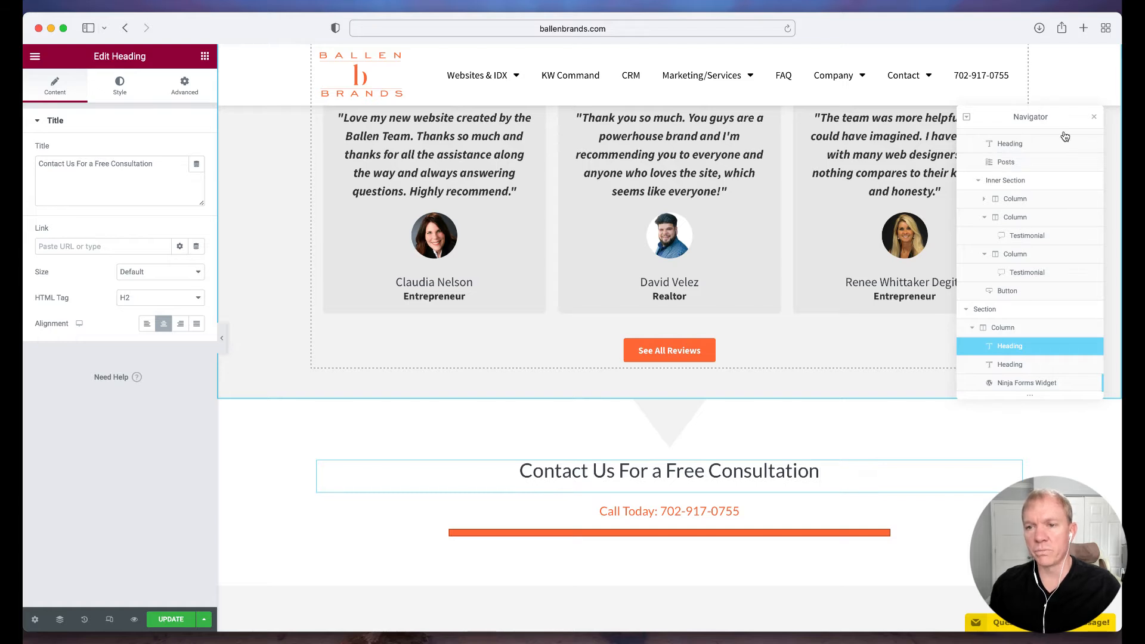
left_click(1093, 118)
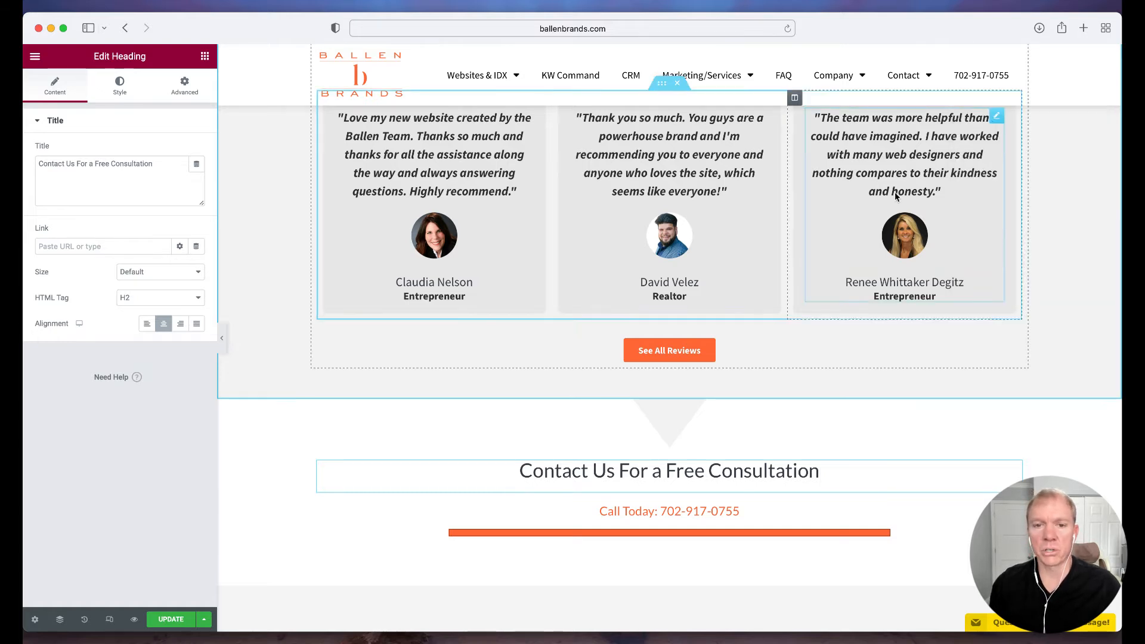
Open the edit history, revert to the earlier Hide Title edit and restore the latest one
left_click(84, 621)
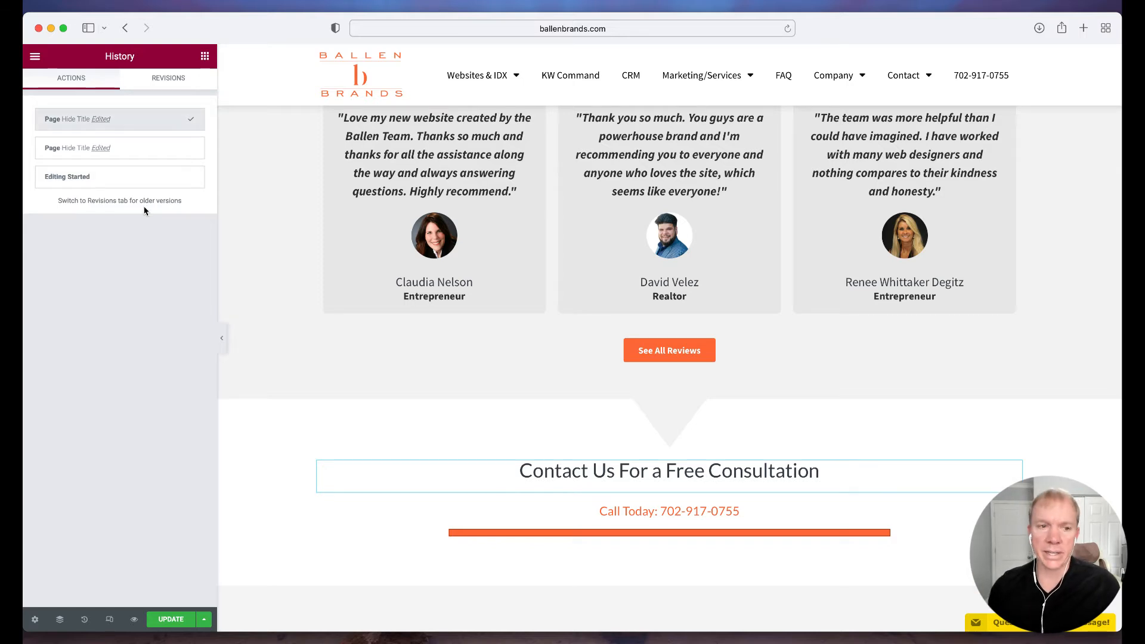
left_click(146, 155)
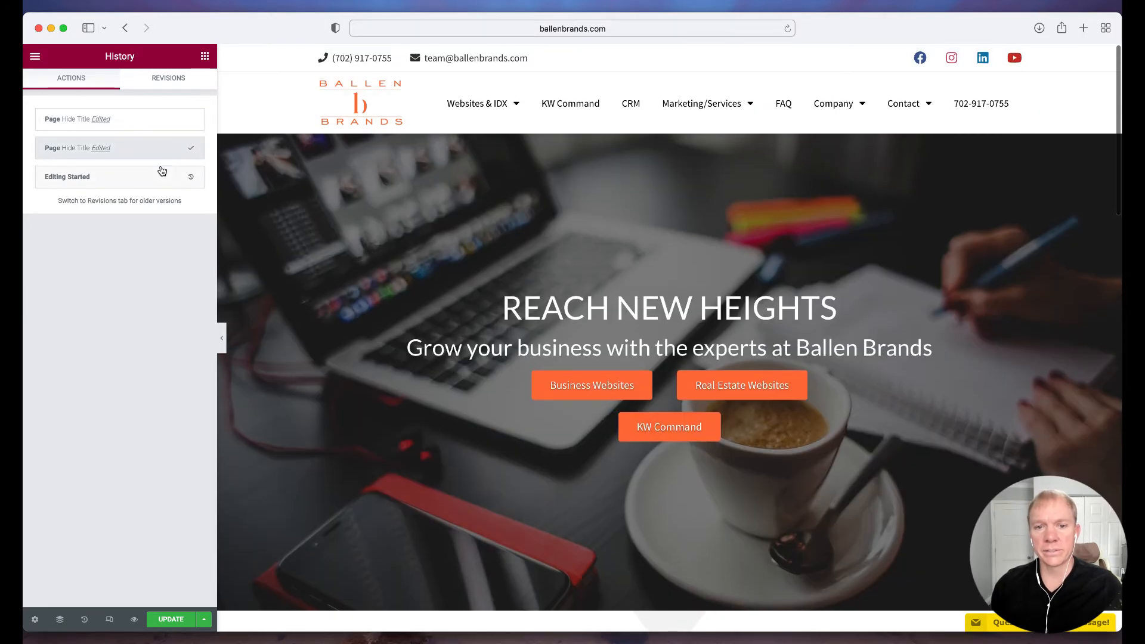
left_click(141, 120)
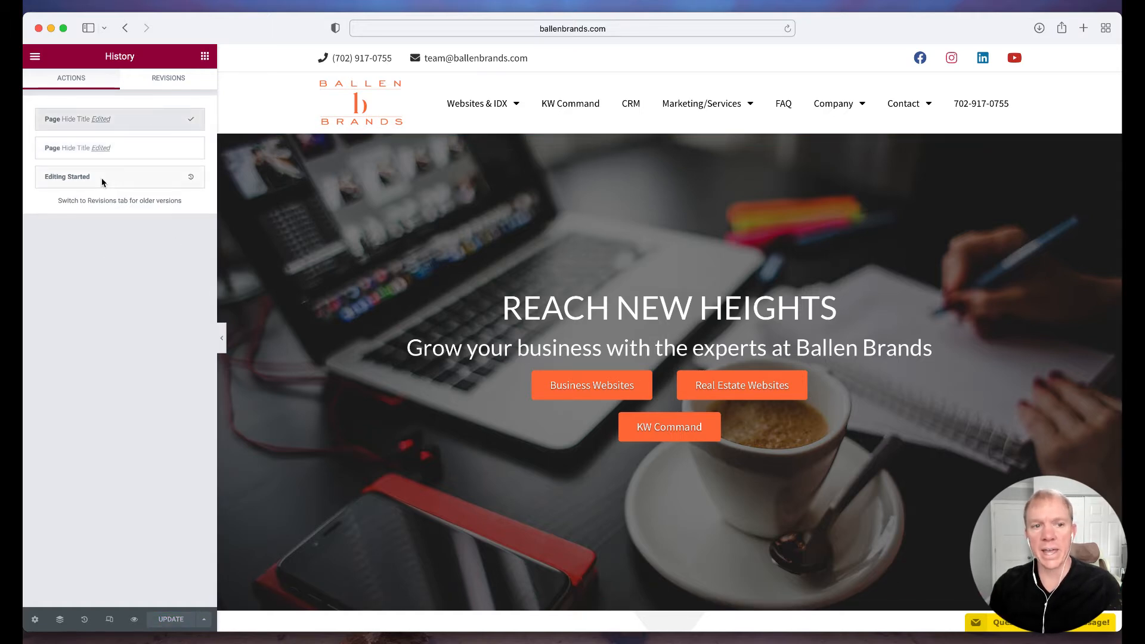
Delete the word Contact from the Contact Us For a Free Consultation heading, undo the deletion and review the edit history
scroll(583, 442, "down", 10)
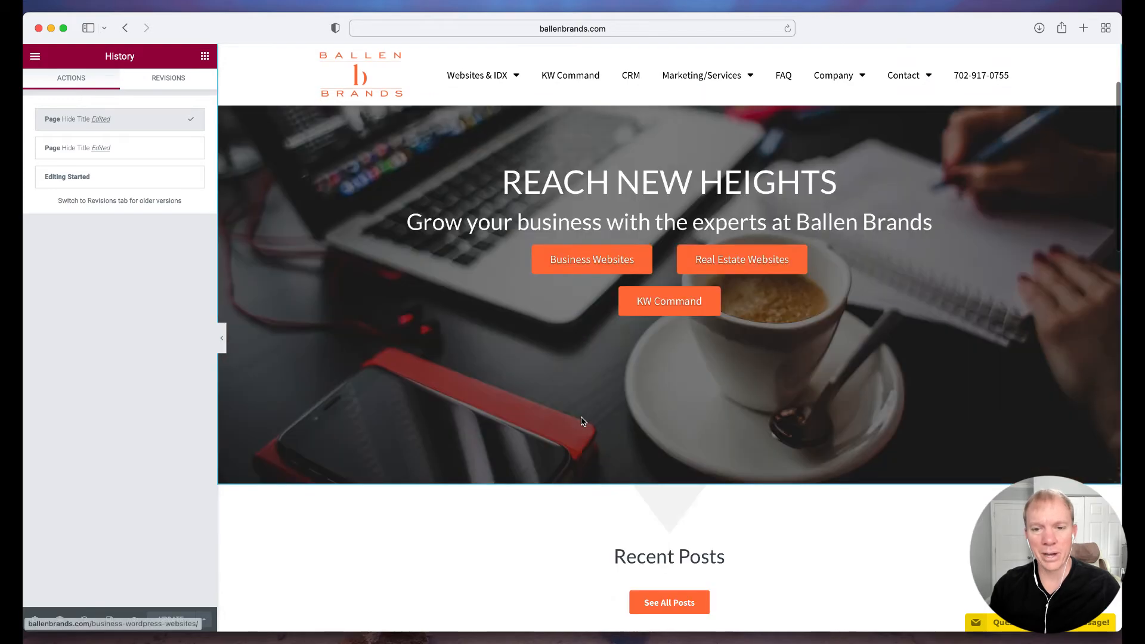
scroll(583, 421, "down", 15)
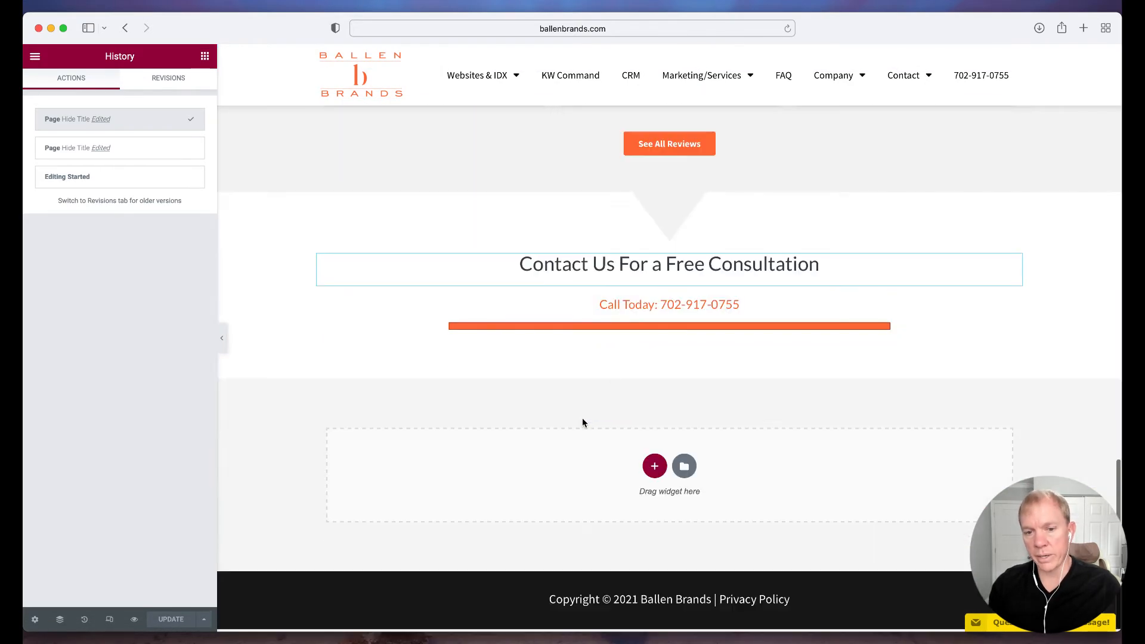
left_click(611, 260)
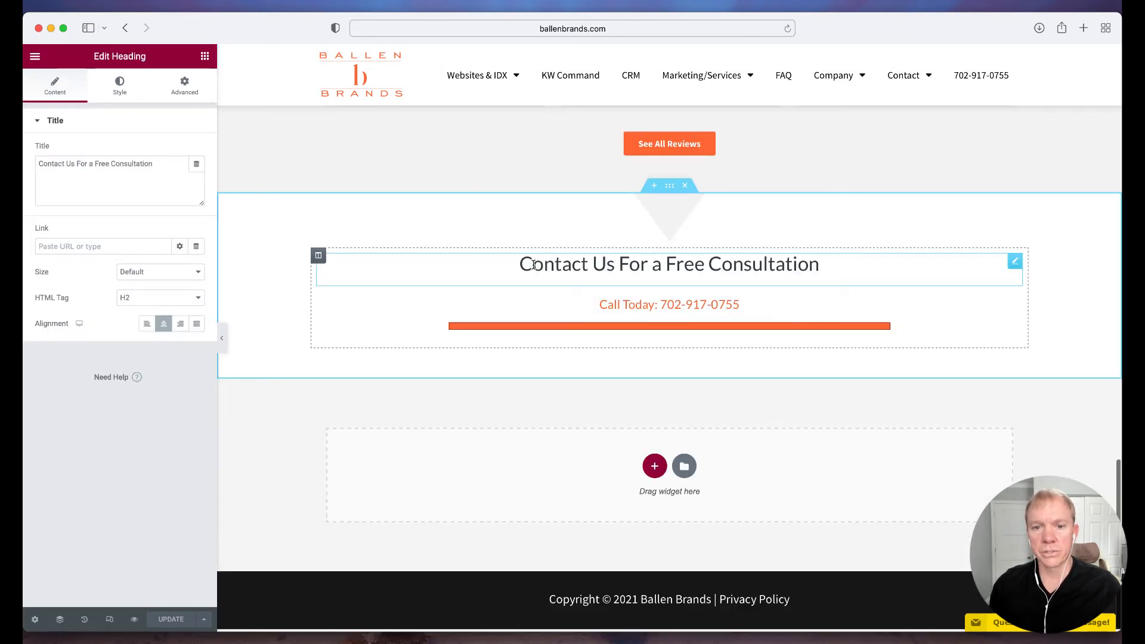
left_click_drag(520, 266, 590, 268)
key("BackSpace")
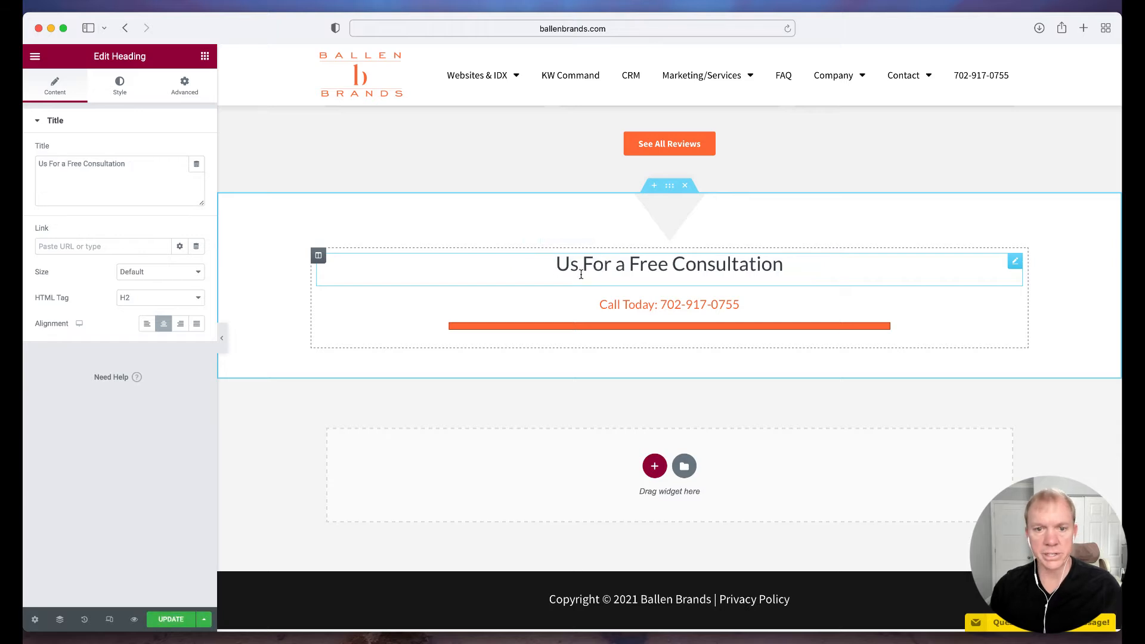
key("super+z")
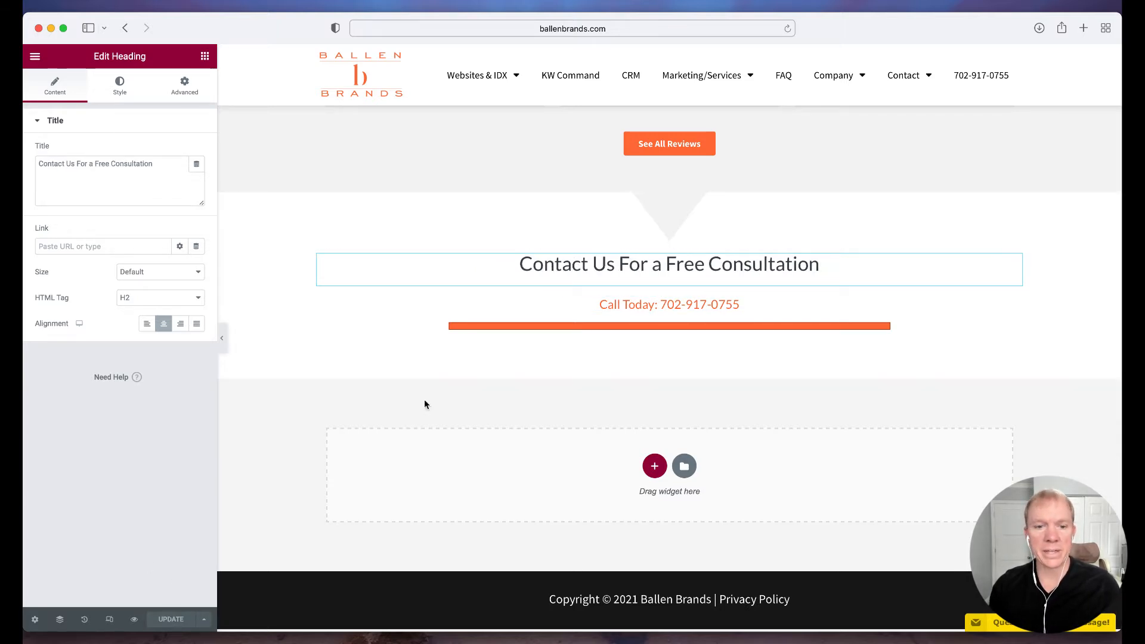
left_click(82, 620)
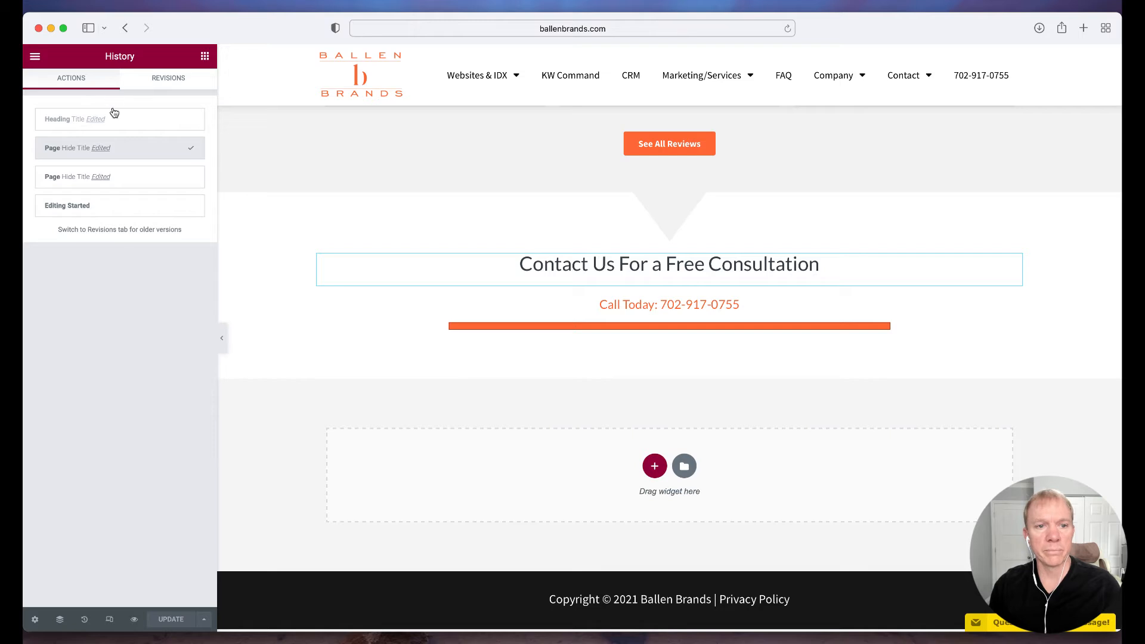
Enter Responsive Mode and examine the page in the tablet preview up to the hero section
left_click(110, 620)
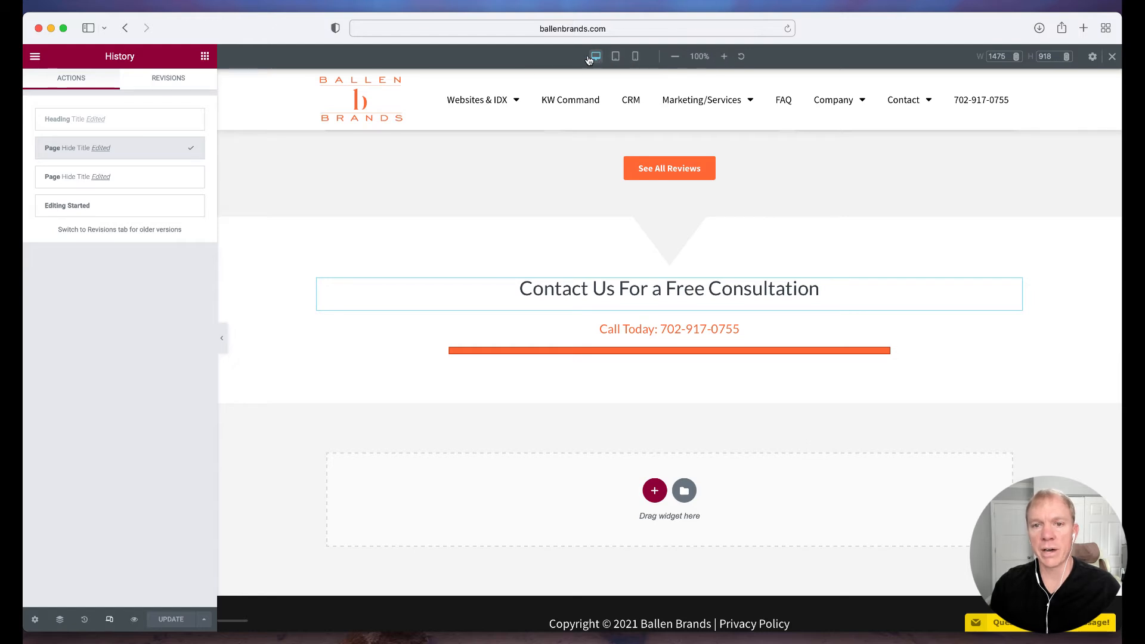
left_click(617, 57)
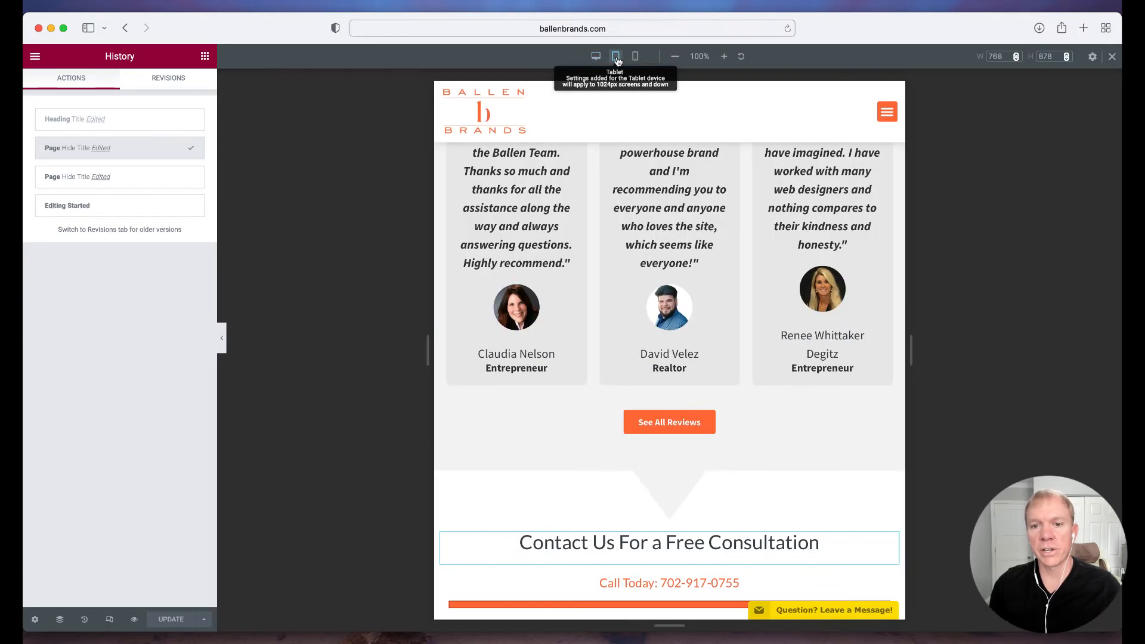
scroll(682, 301, "up", 10)
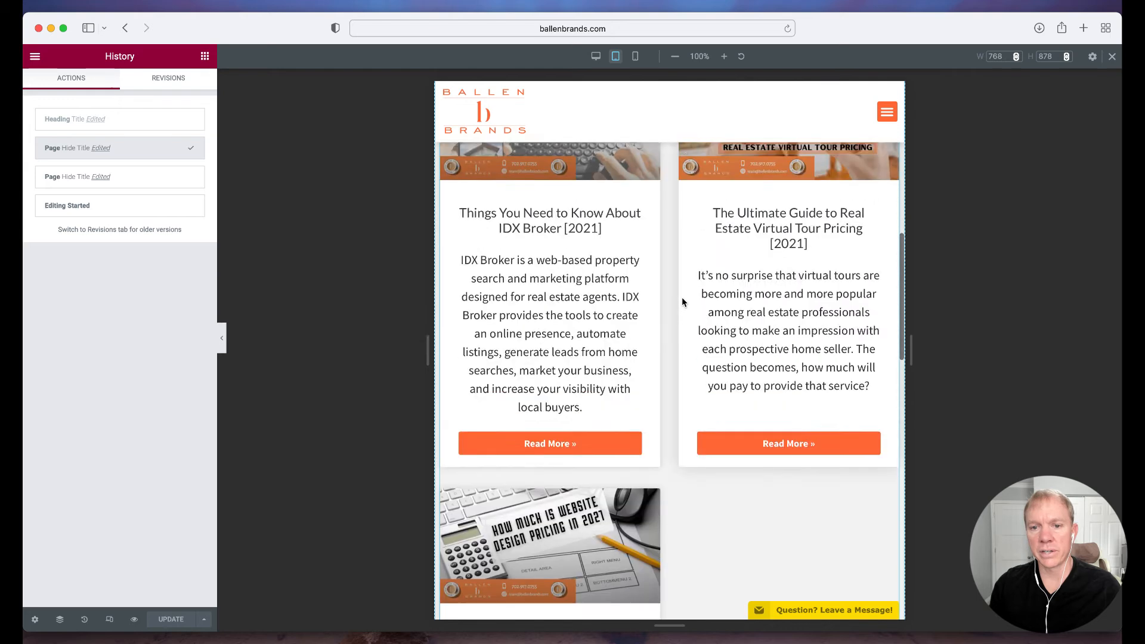
scroll(681, 302, "up", 15)
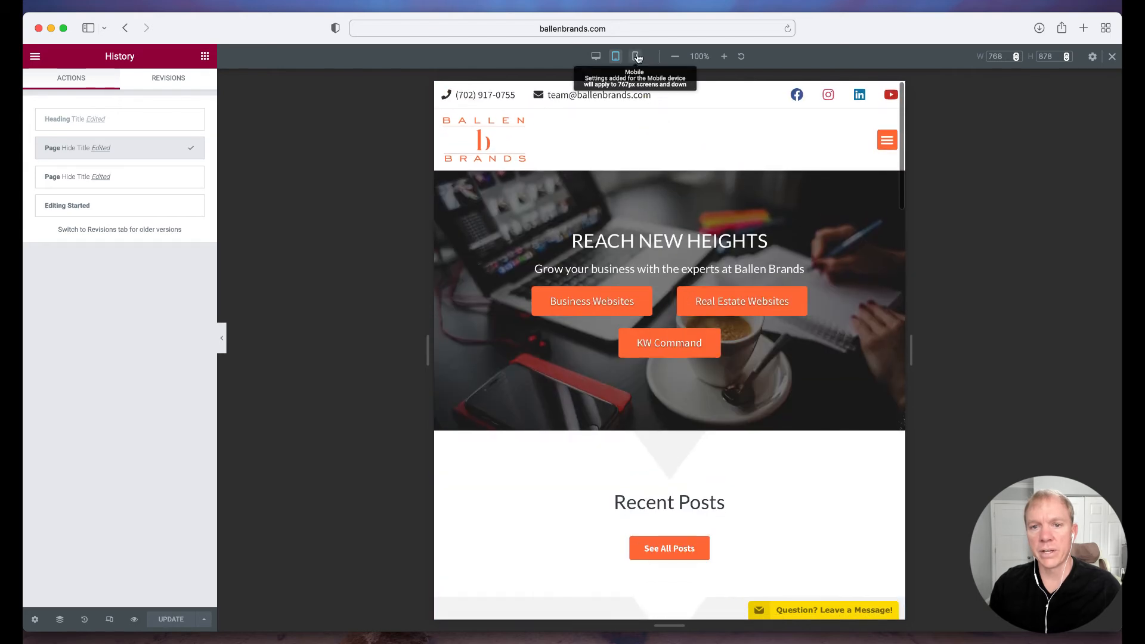
Examine the page in the mobile preview
left_click(637, 57)
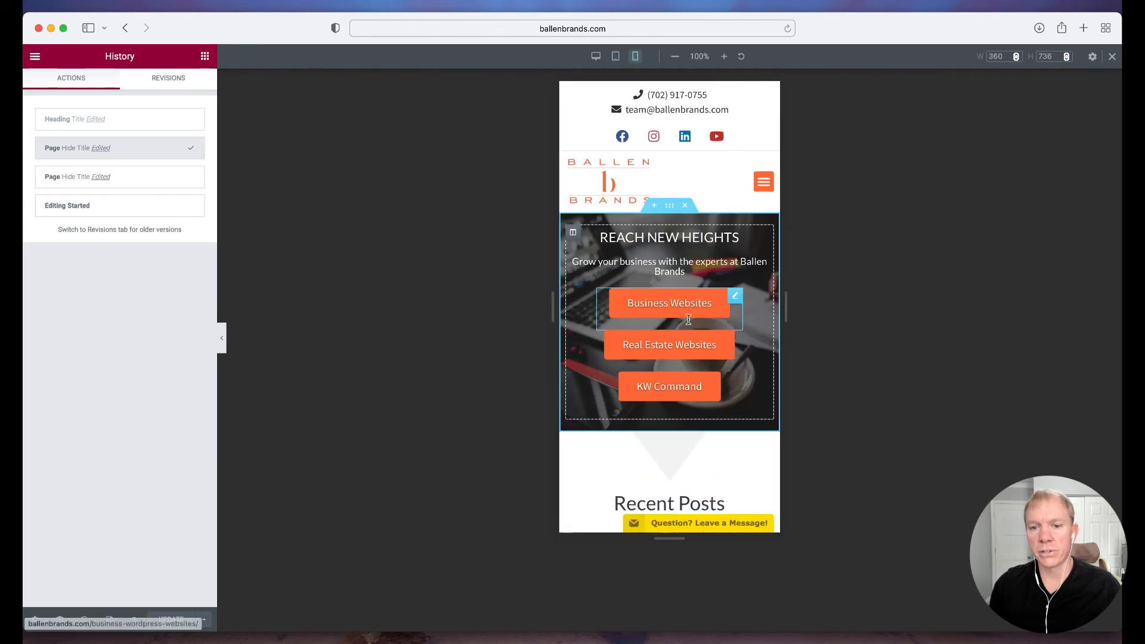
scroll(689, 320, "down", 15)
scroll(691, 325, "up", 20)
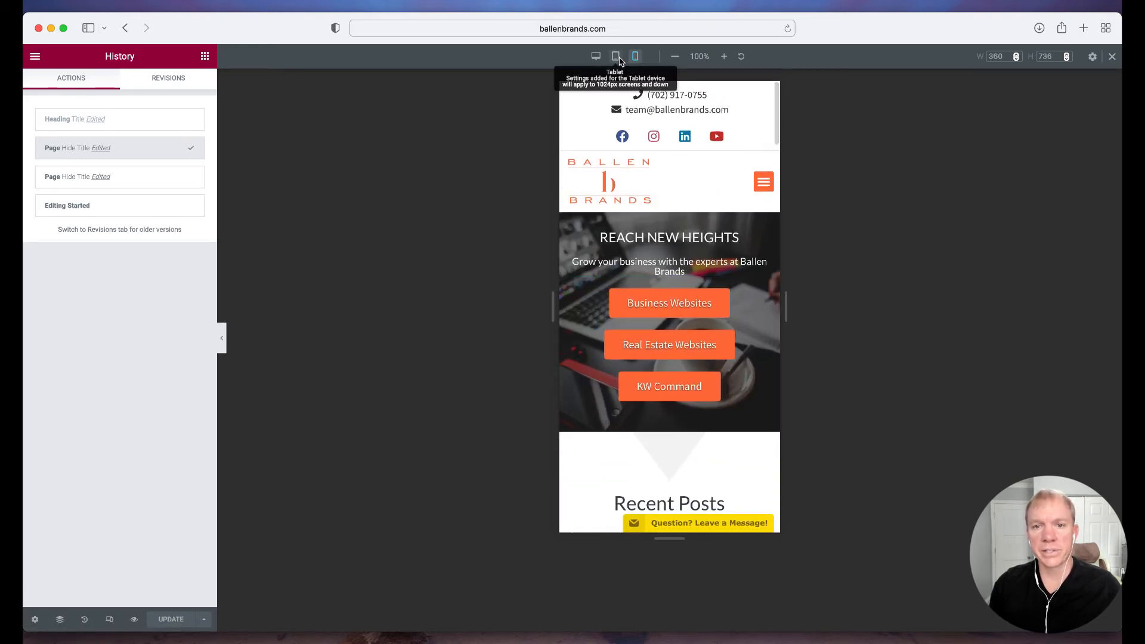
Compare the tablet and desktop previews, ending on the tablet preview to examine how the post cards are arranged
left_click(616, 57)
left_click(596, 56)
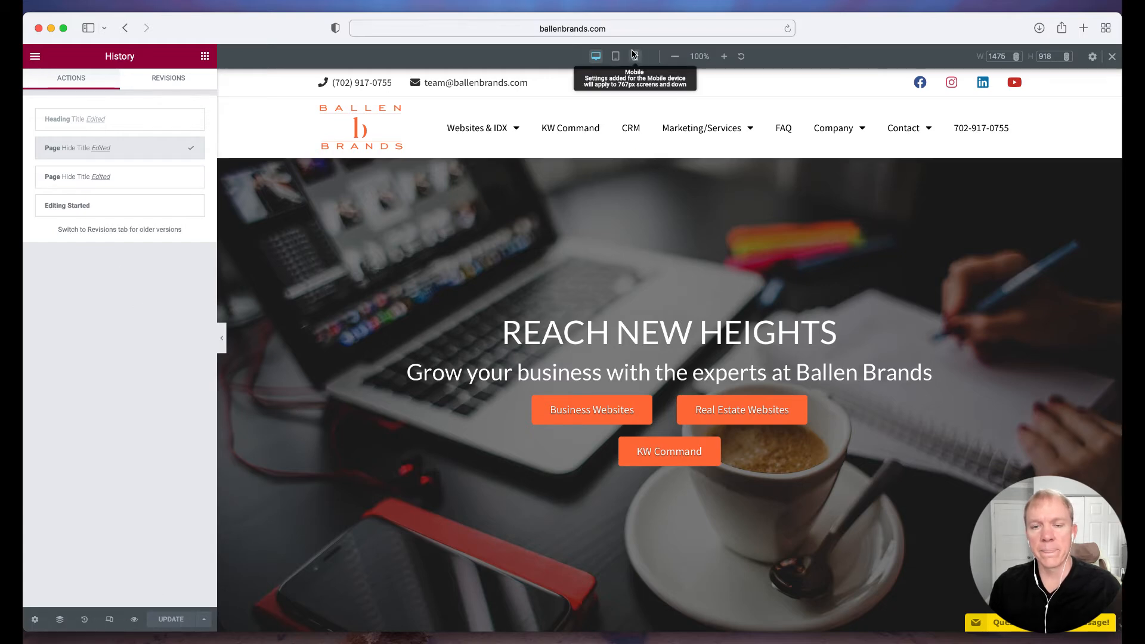
left_click(616, 56)
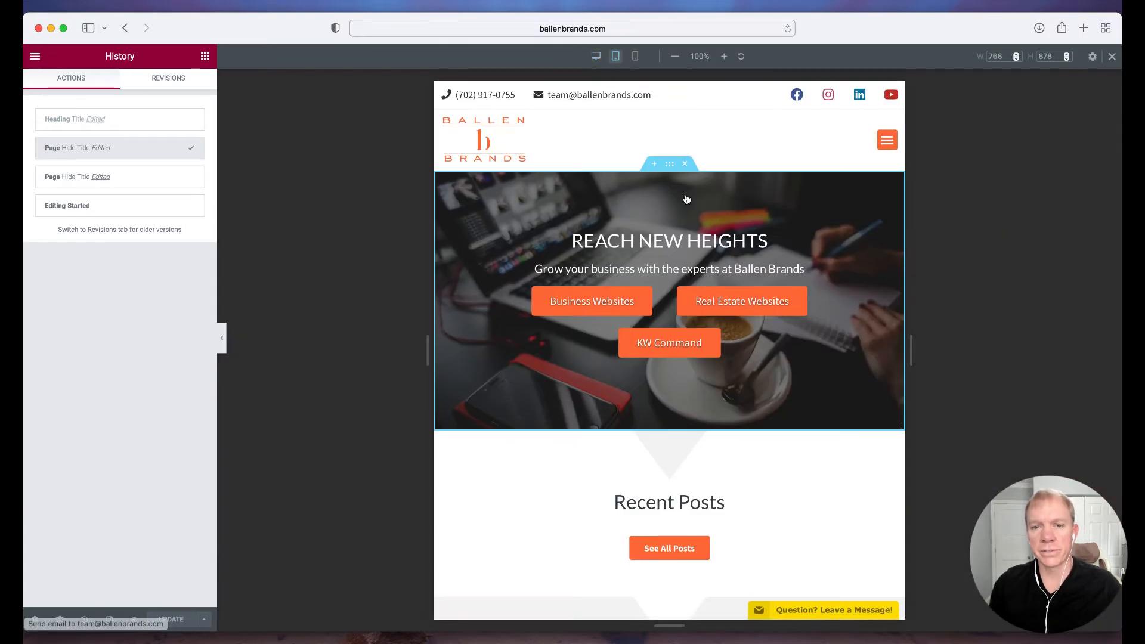
scroll(685, 194, "down", 10)
scroll(686, 198, "down", 4)
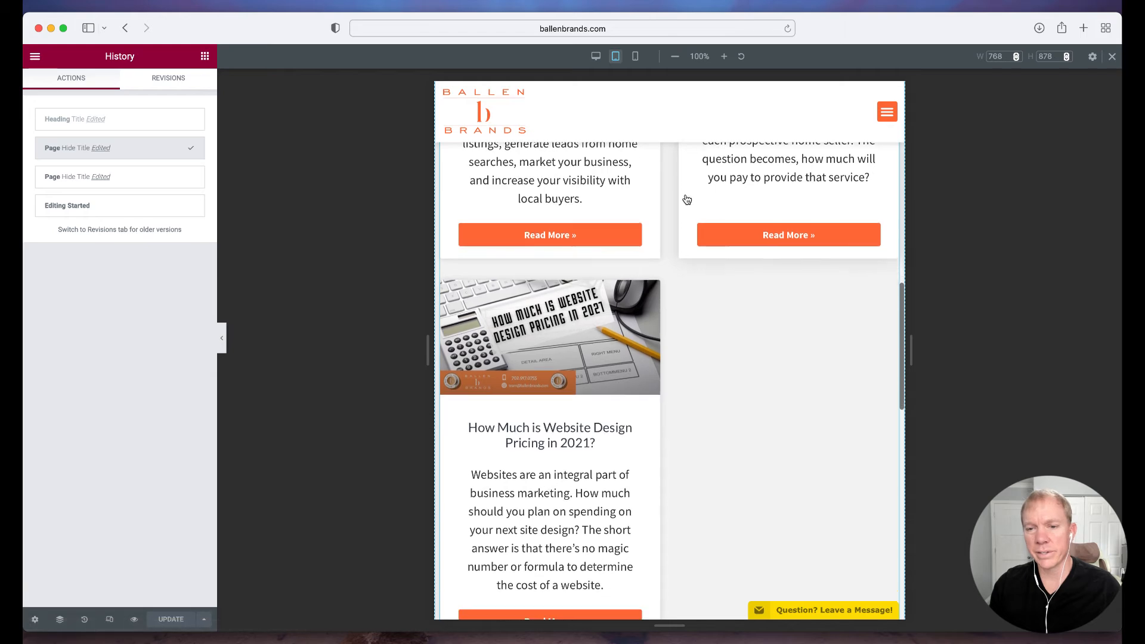
Open the post cards widget for editing, set its posts per page to 2 and restore the value to 3
scroll(732, 374, "down", 4)
scroll(732, 373, "up", 7)
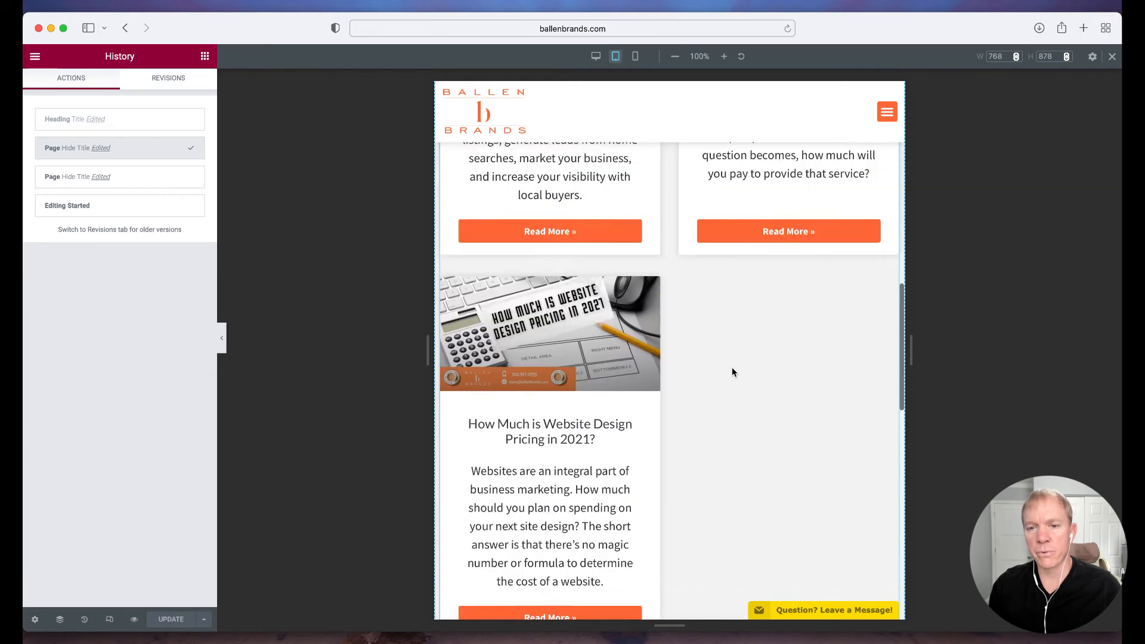
left_click(737, 241)
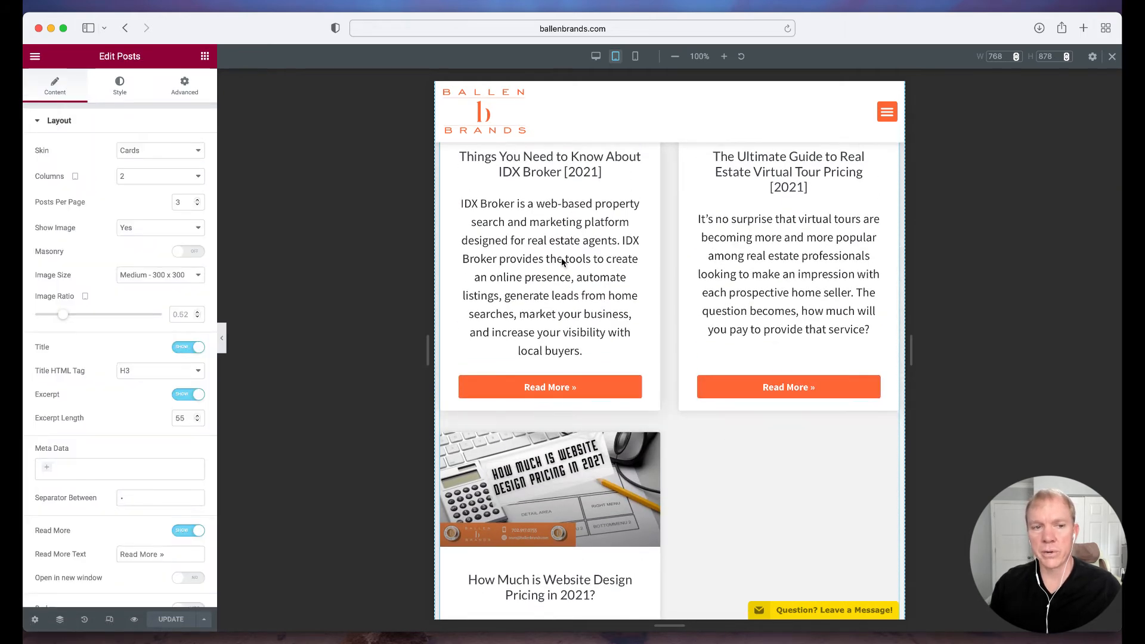
left_click(198, 205)
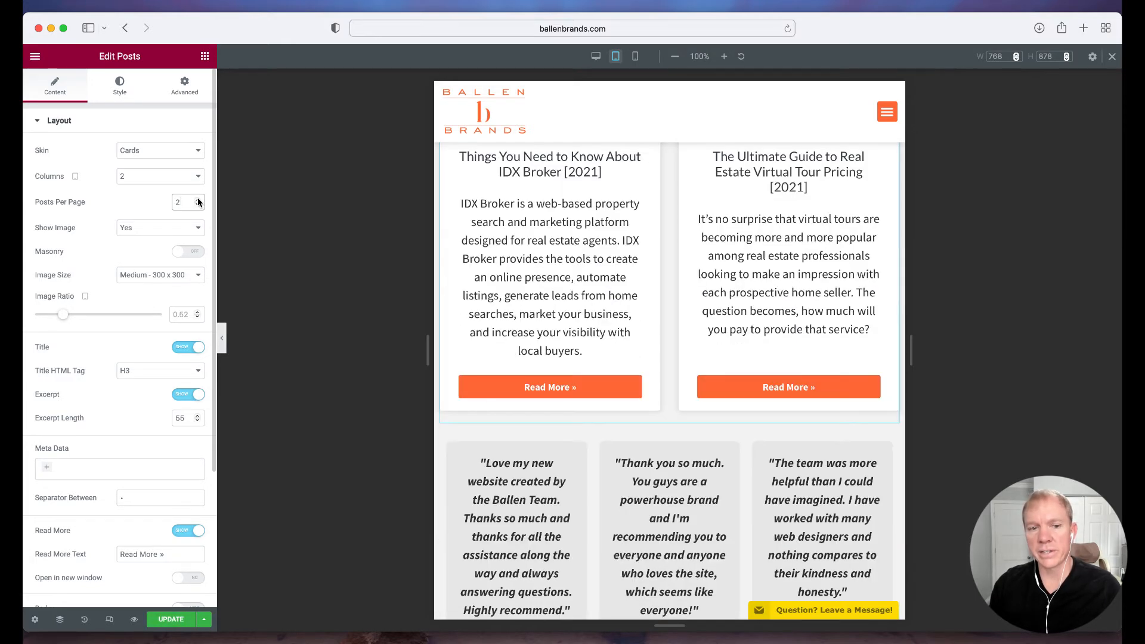
left_click(198, 199)
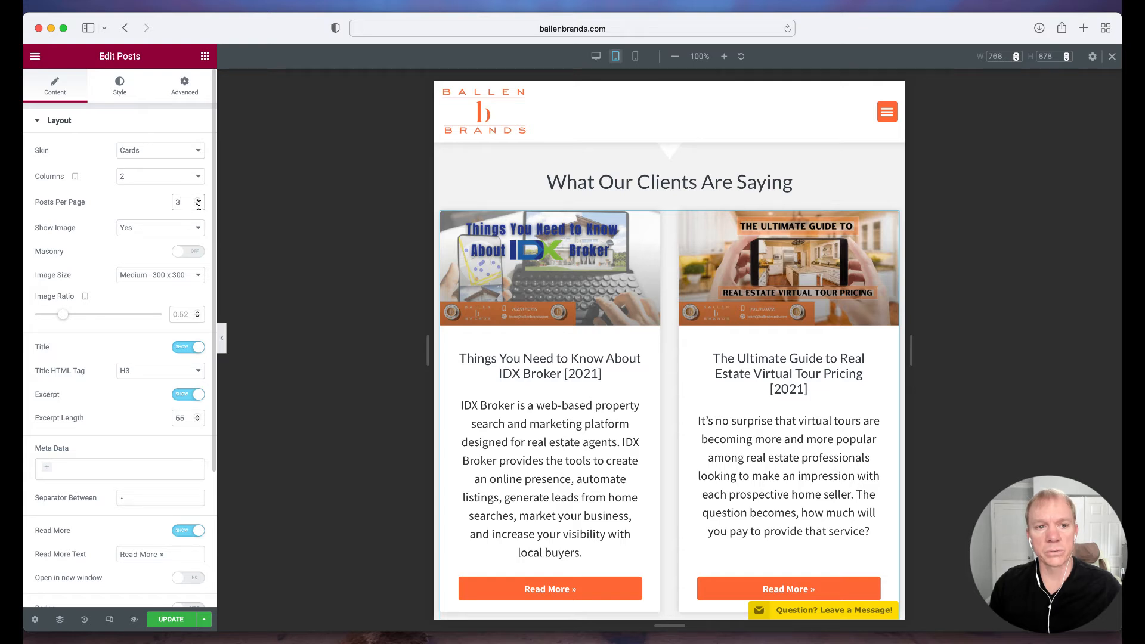
Try the post cards in 3 columns on the tablet preview and return them to 2 columns
left_click(193, 180)
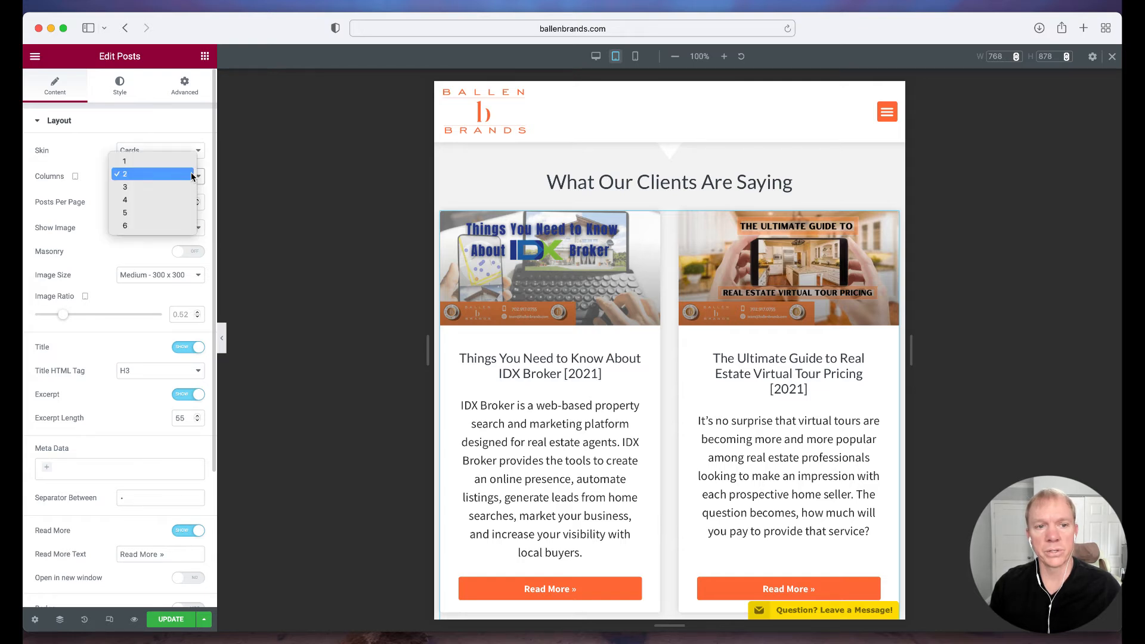
left_click(183, 186)
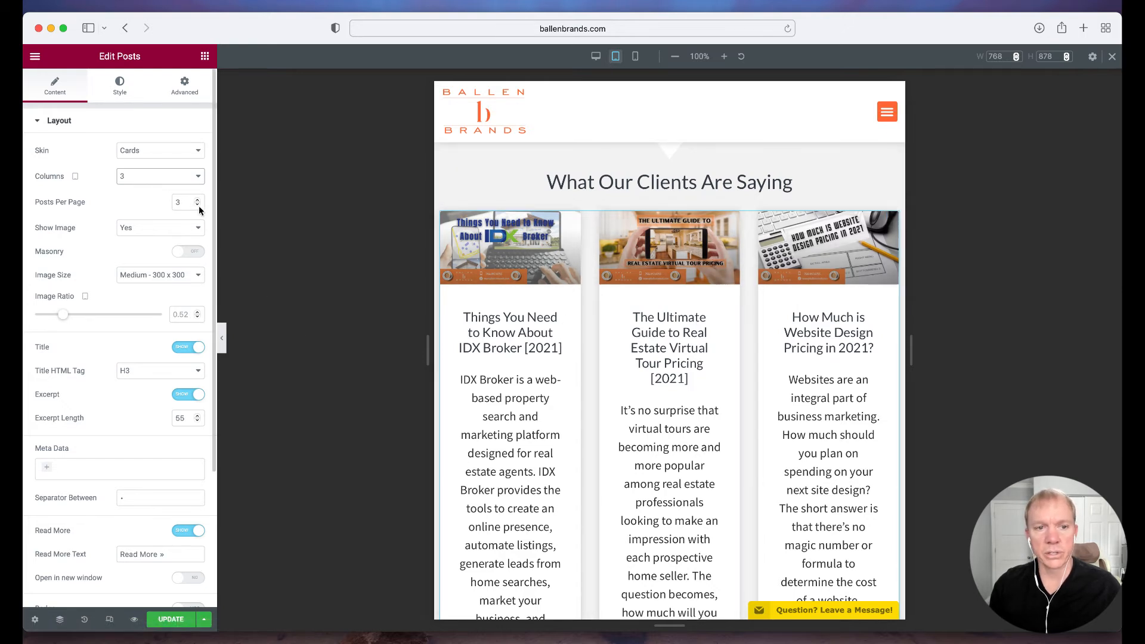
left_click(161, 182)
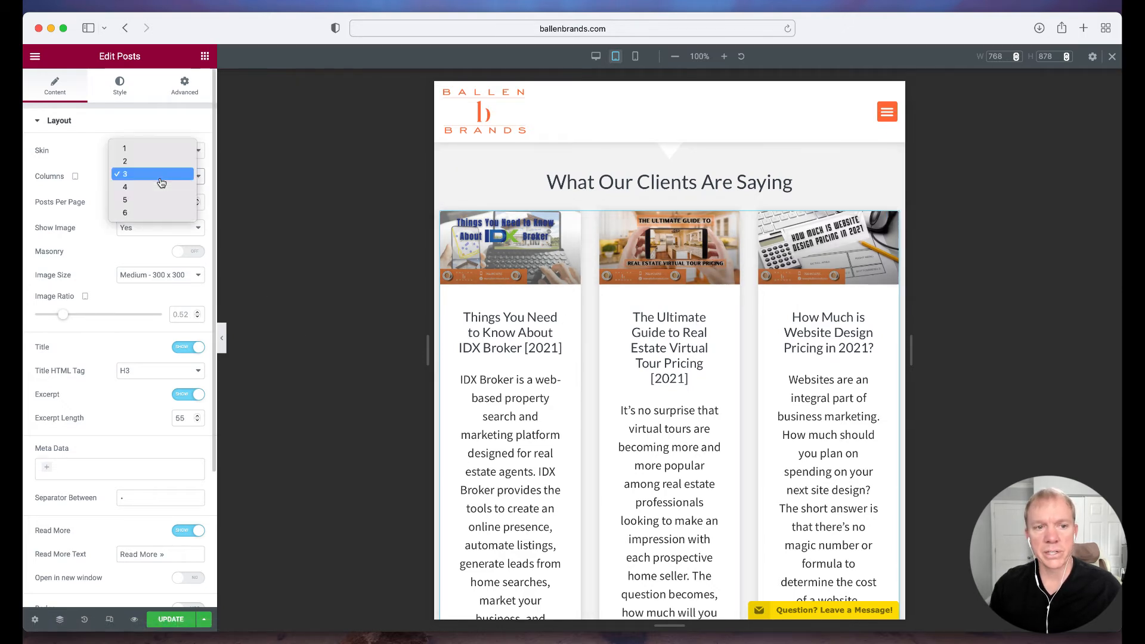
left_click(160, 163)
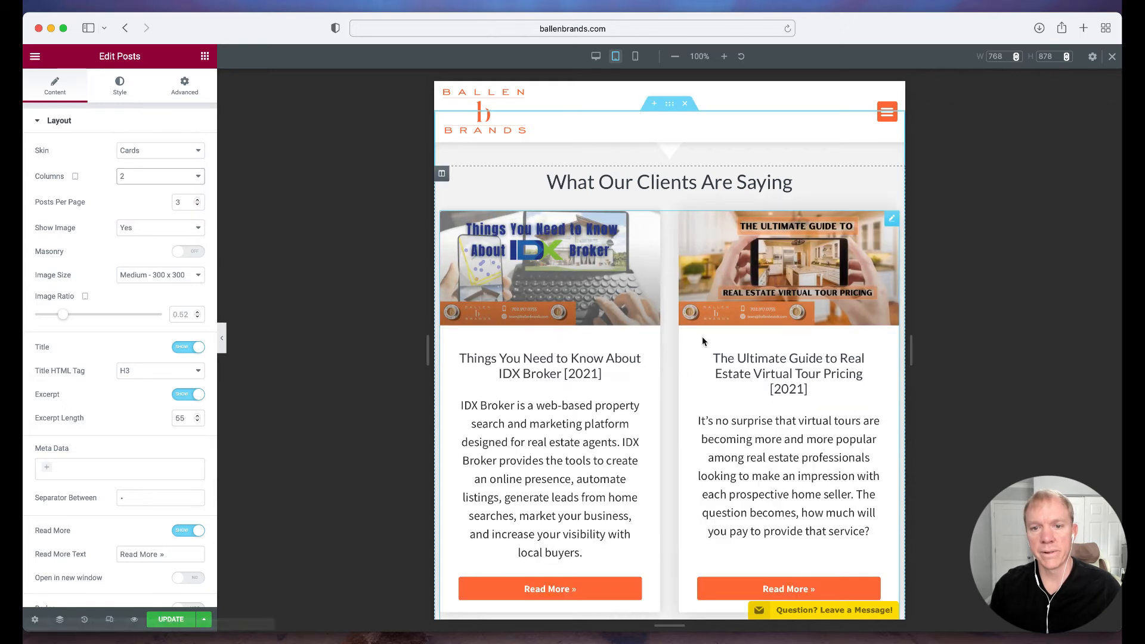
Check the post cards in the desktop preview and leave Responsive Mode
left_click(595, 57)
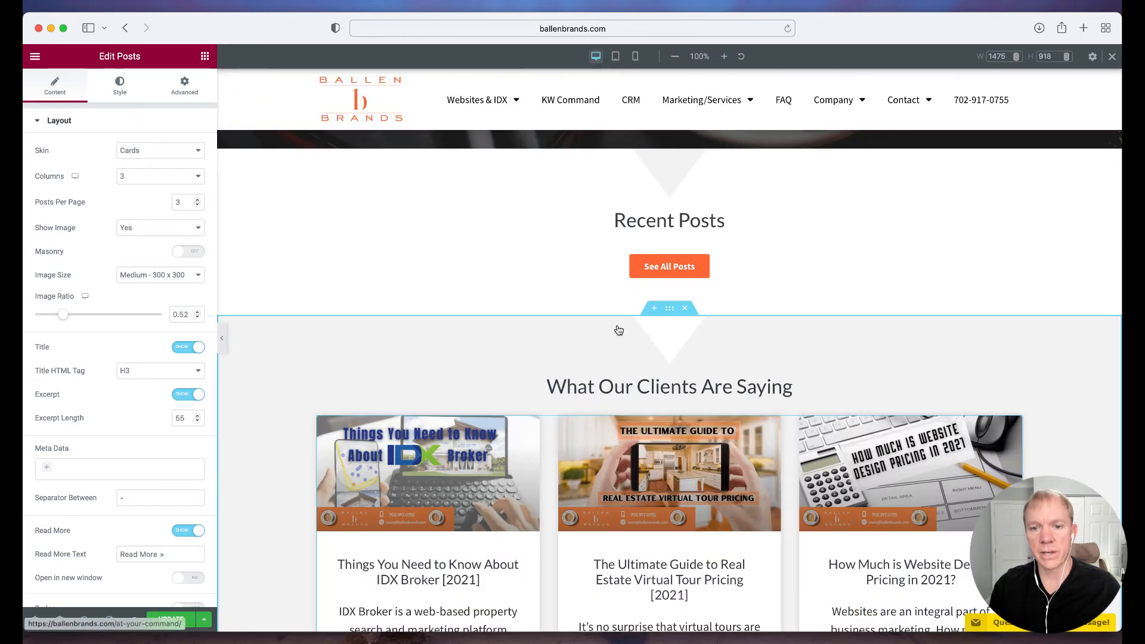
scroll(626, 334, "down", 3)
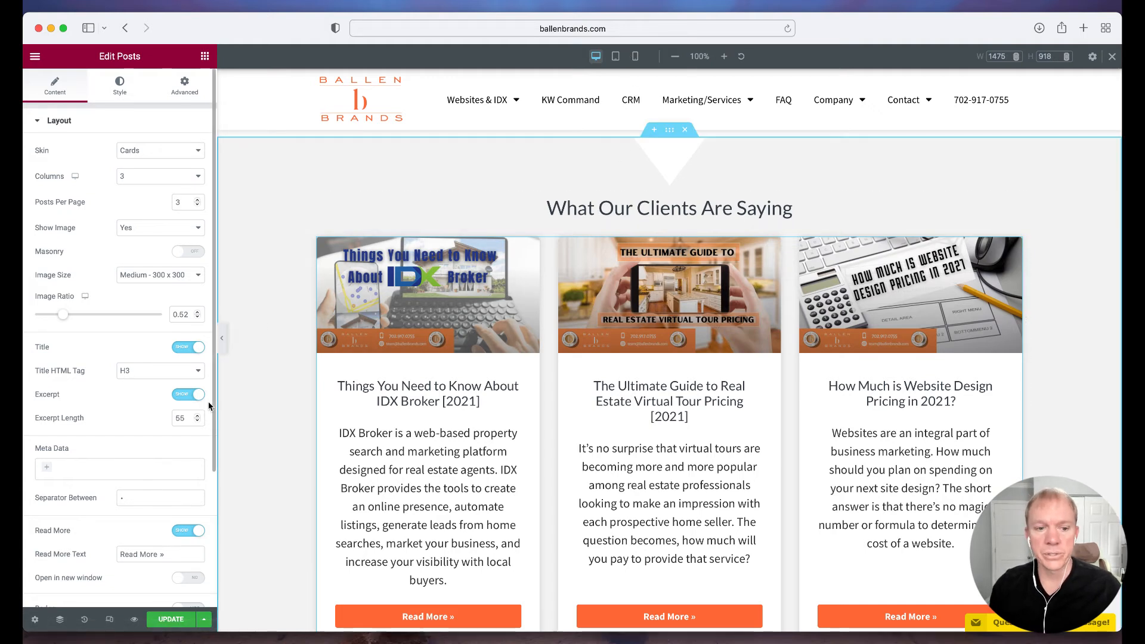
left_click(107, 622)
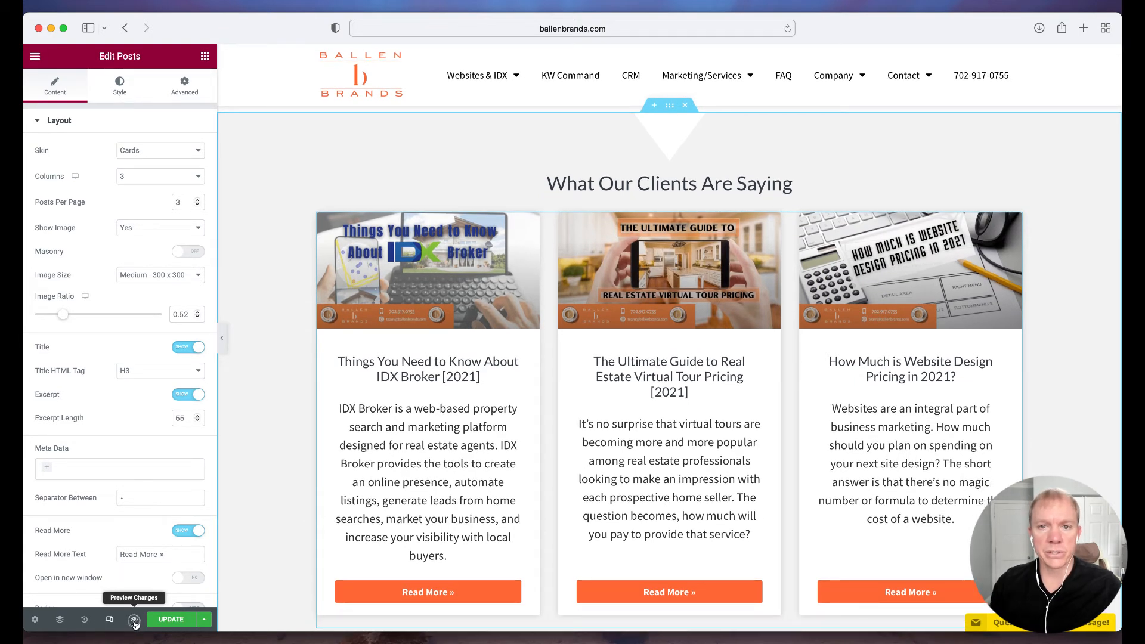
Preview the page changes in a new browser tab, allowing the blocked pop-up, examine the page and close the preview
left_click(134, 621)
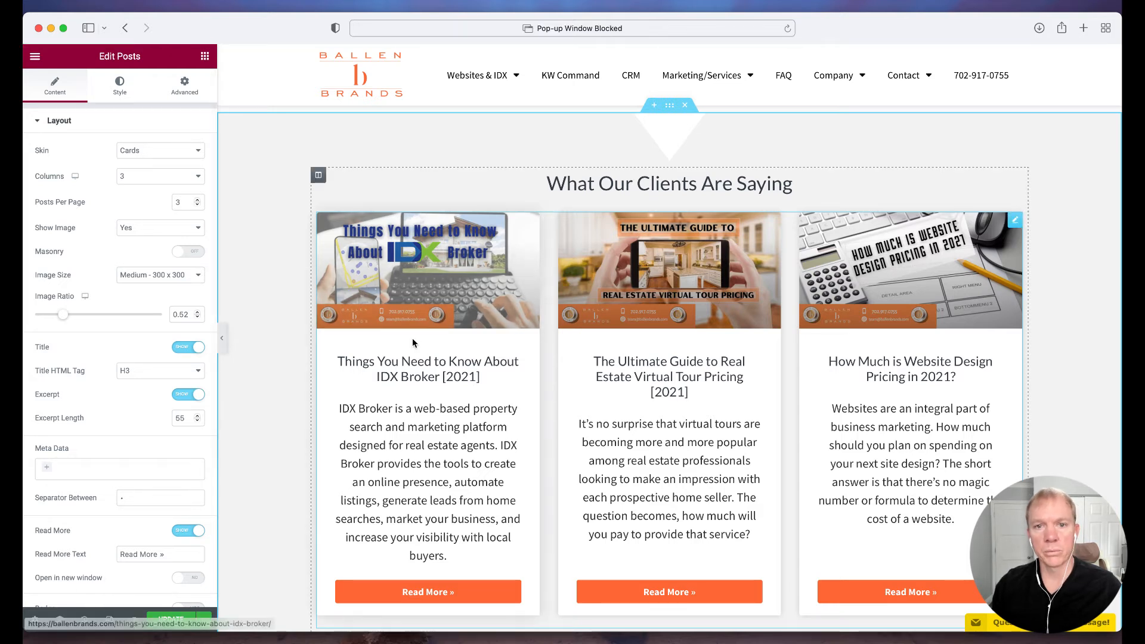
left_click(775, 30)
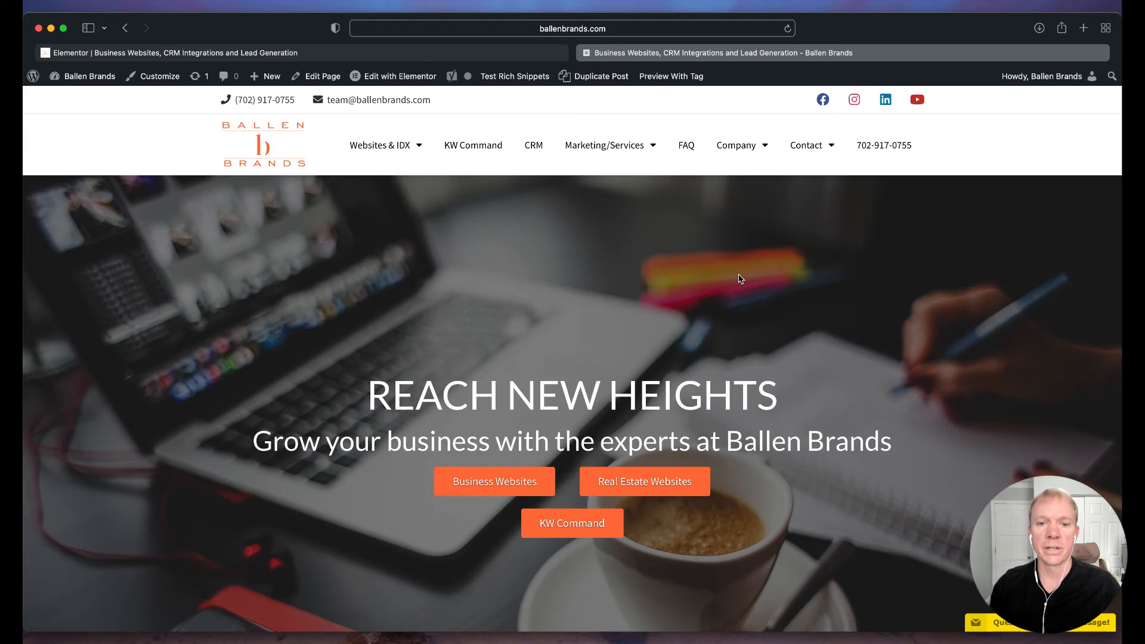
scroll(668, 313, "down", 15)
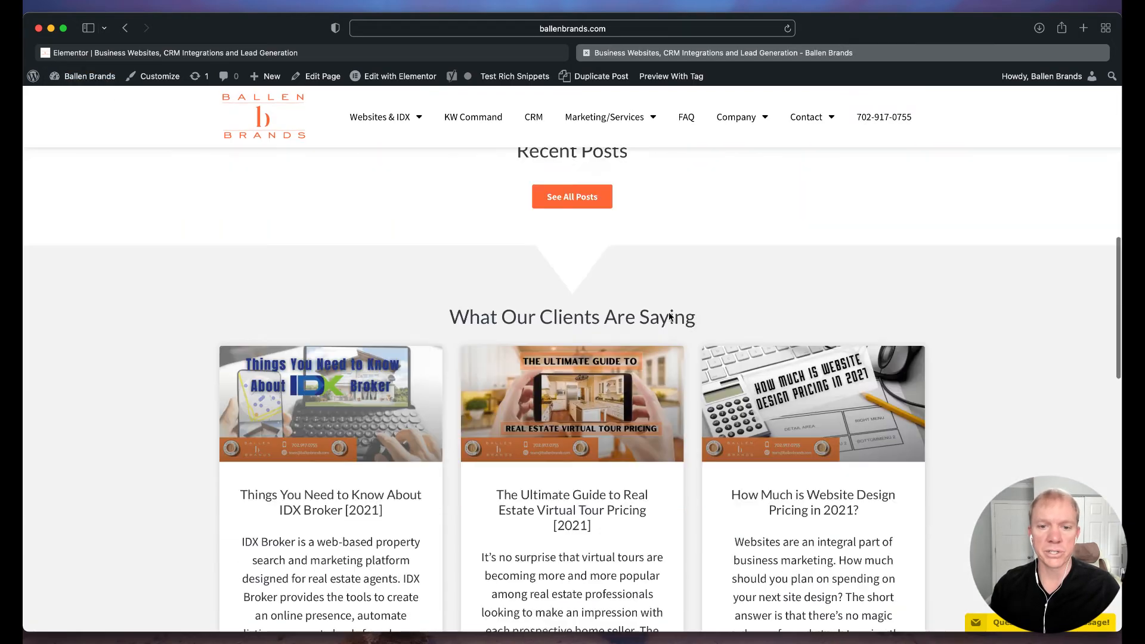
scroll(668, 313, "down", 5)
scroll(668, 313, "up", 20)
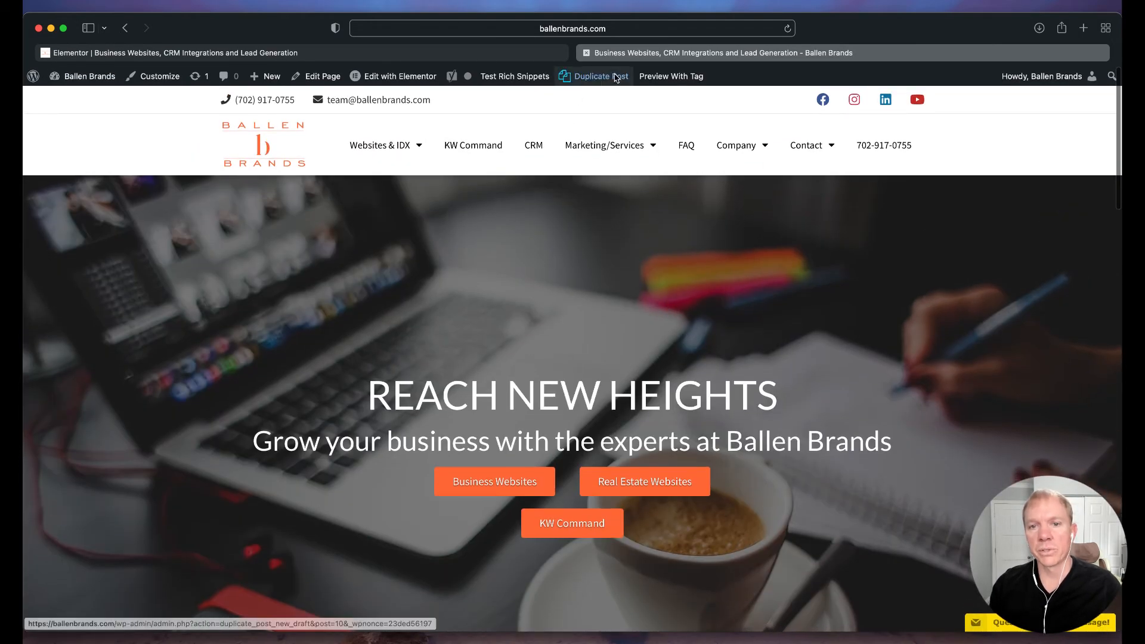
left_click(587, 56)
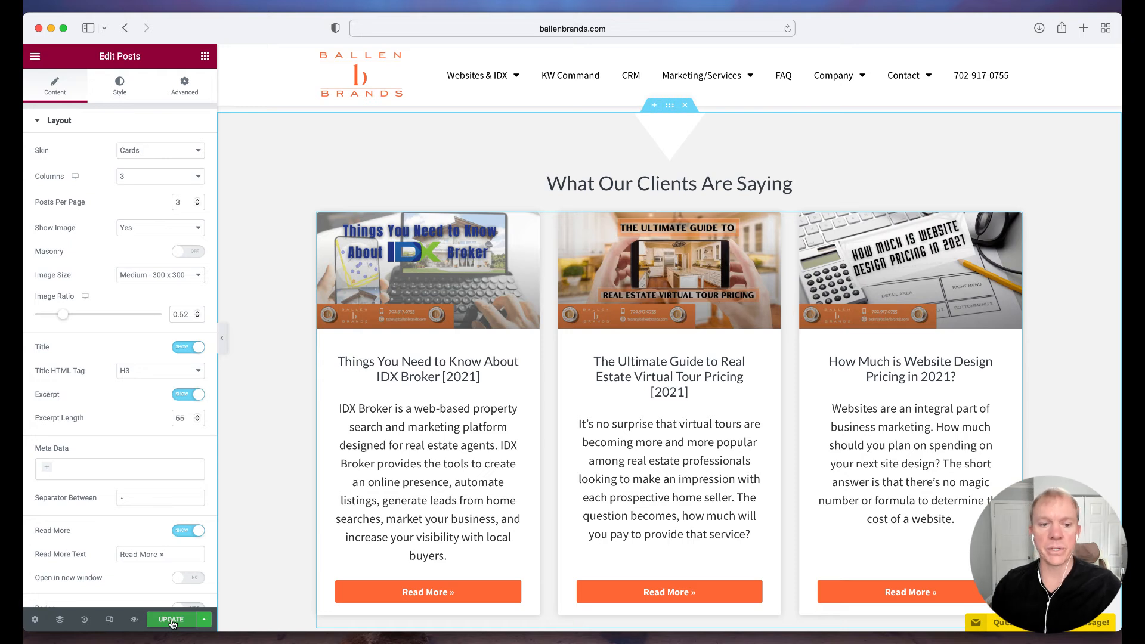
Review the save options for the page, and hide and restore the editor's side panel
left_click(205, 620)
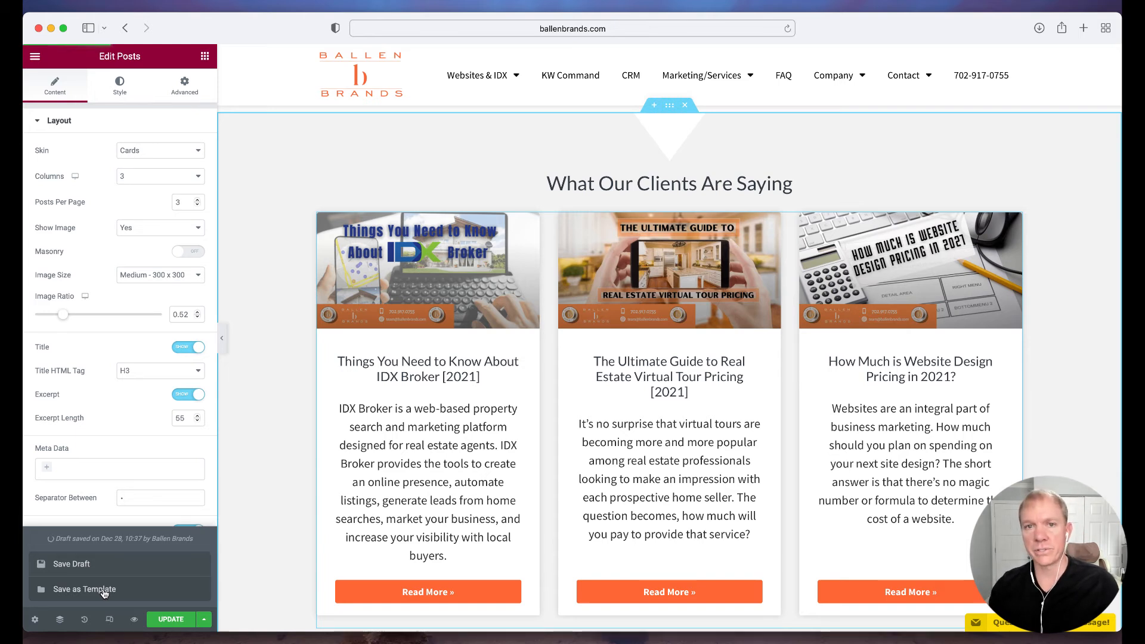
left_click(204, 620)
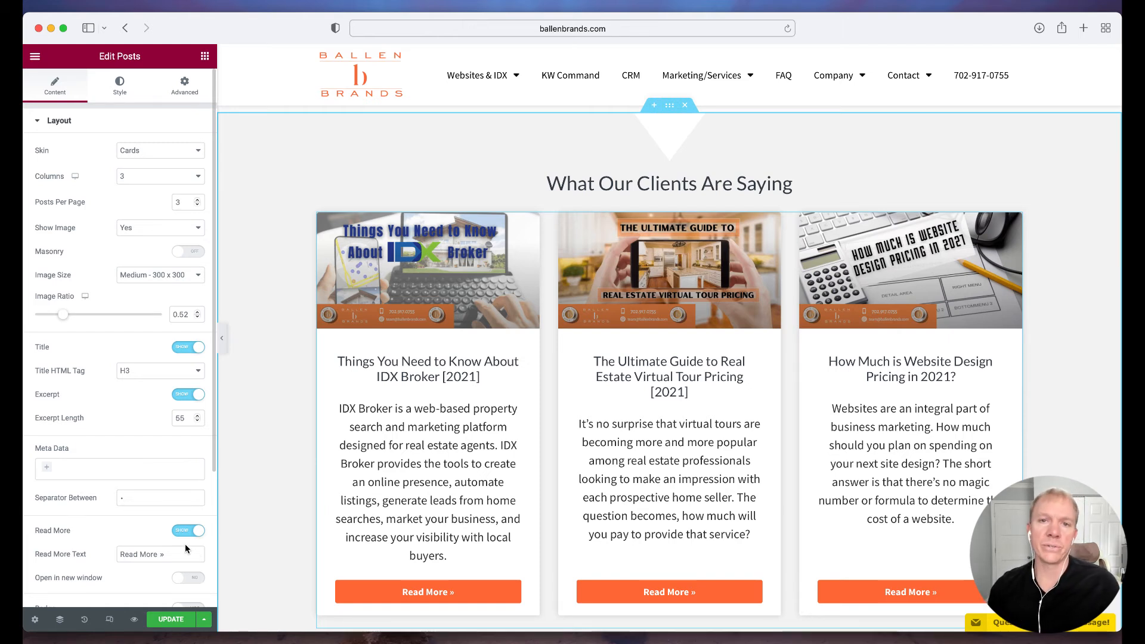
left_click(204, 619)
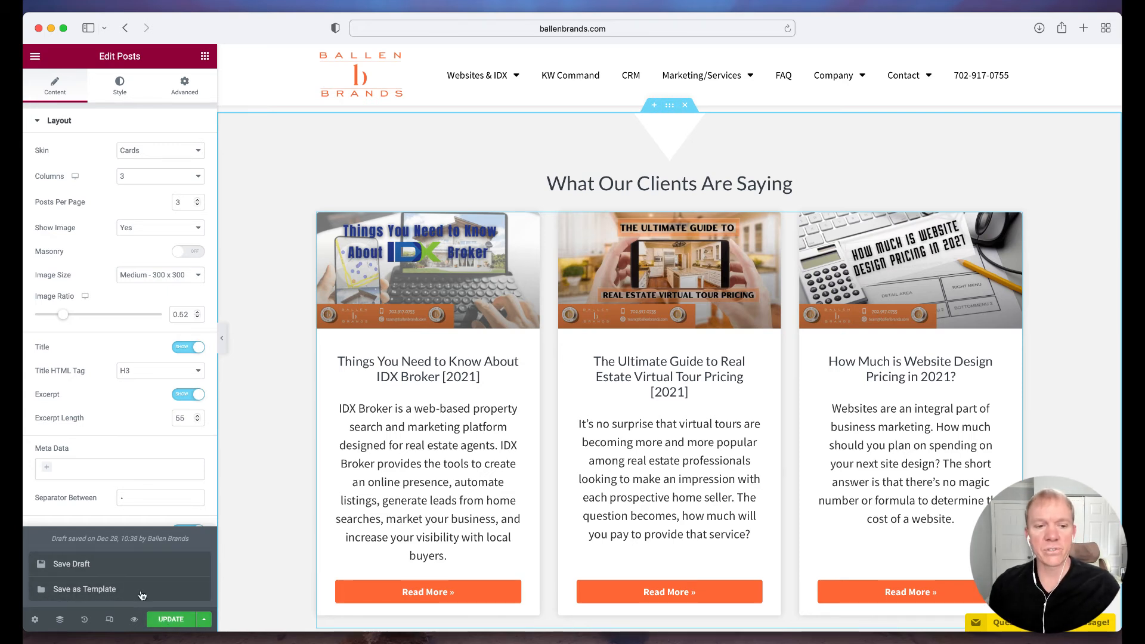
left_click(205, 621)
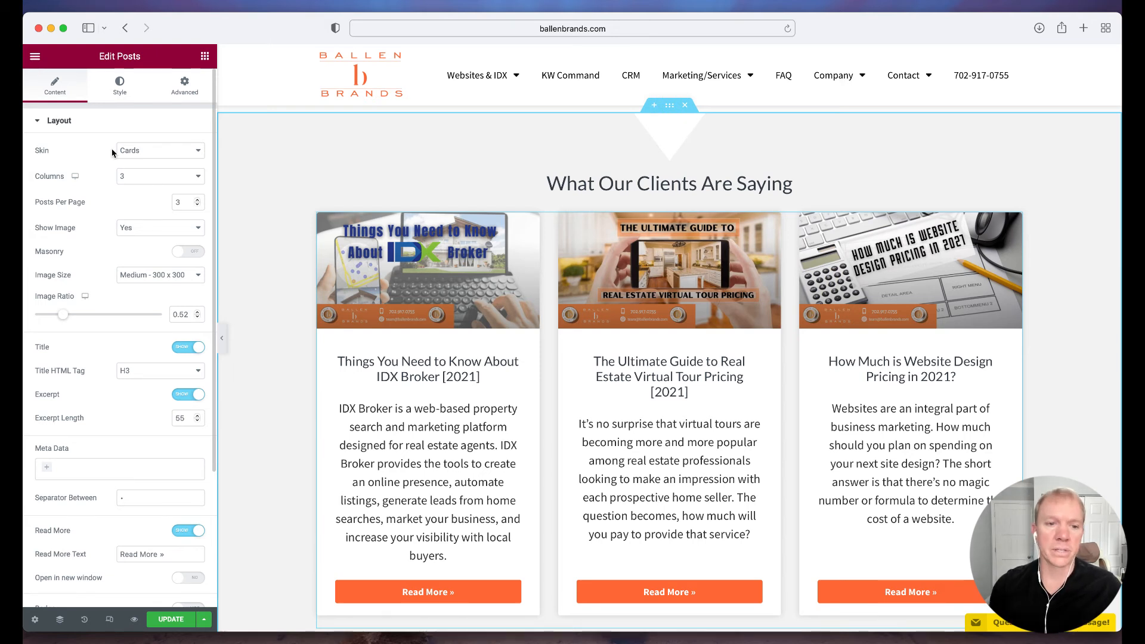
left_click(223, 340)
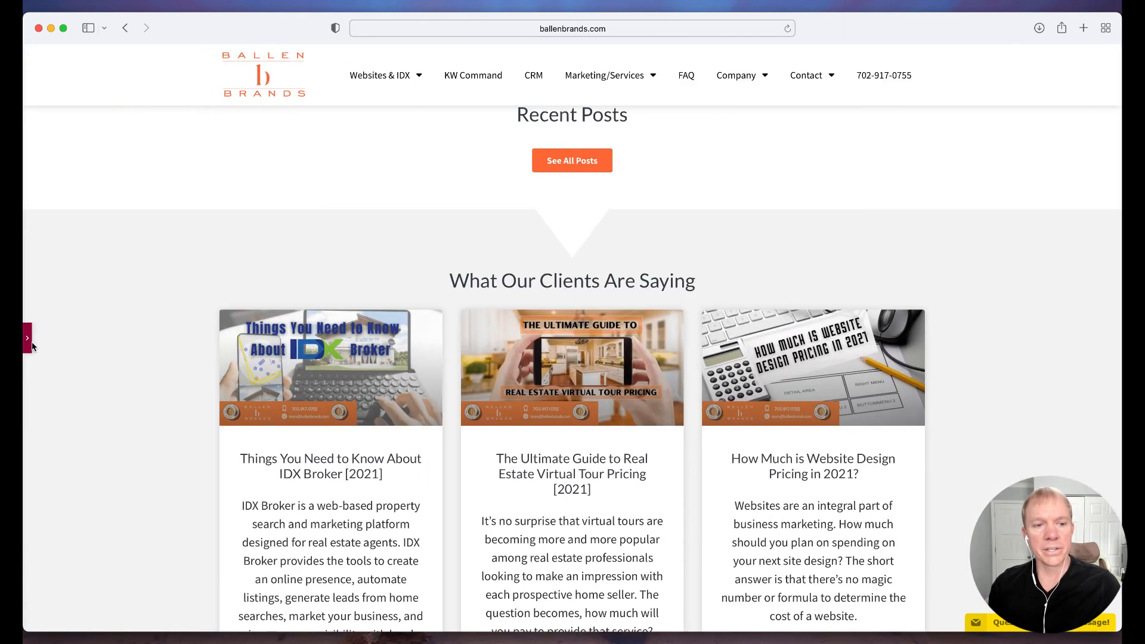
left_click(27, 344)
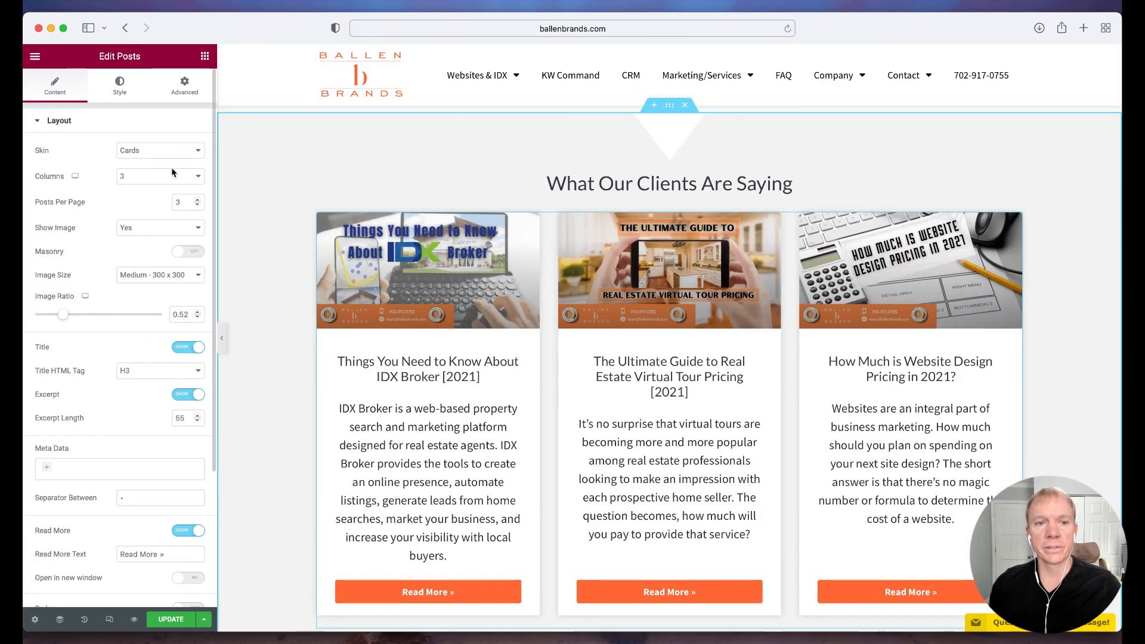
Review the Site Settings categories and the Site Identity options, and close Site Settings without changes
left_click(35, 59)
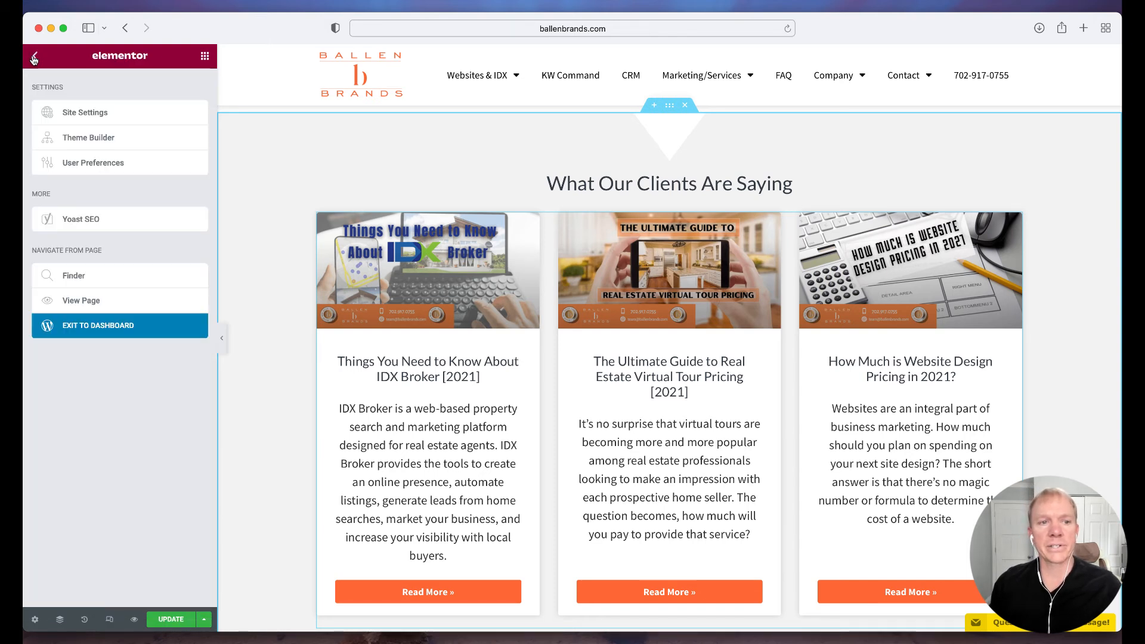
left_click(87, 114)
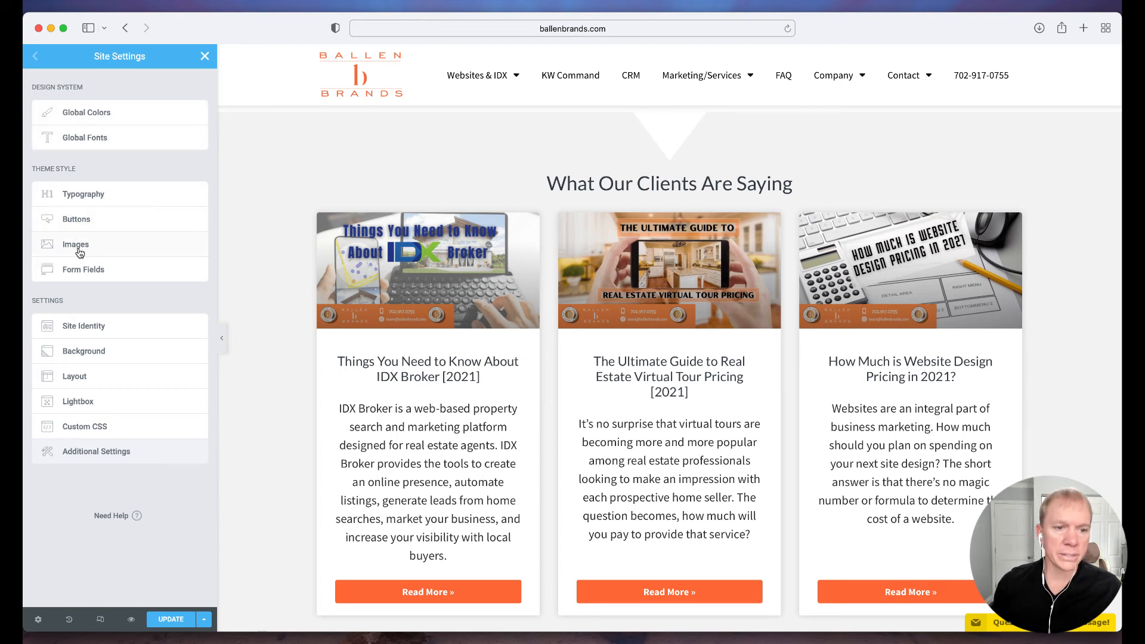
left_click(90, 328)
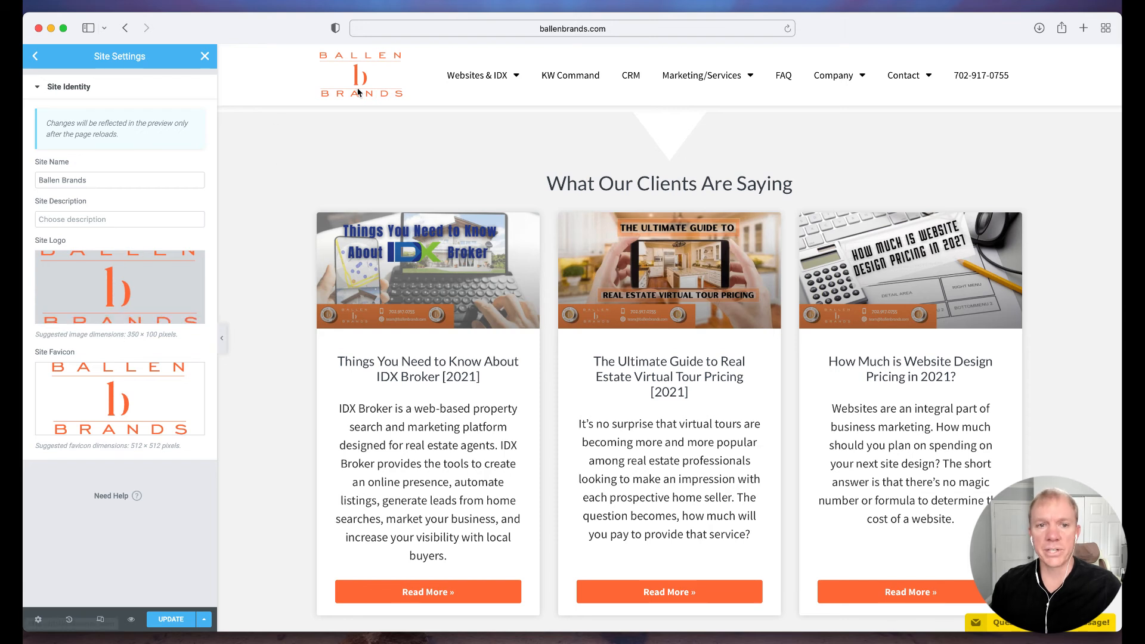
left_click(36, 57)
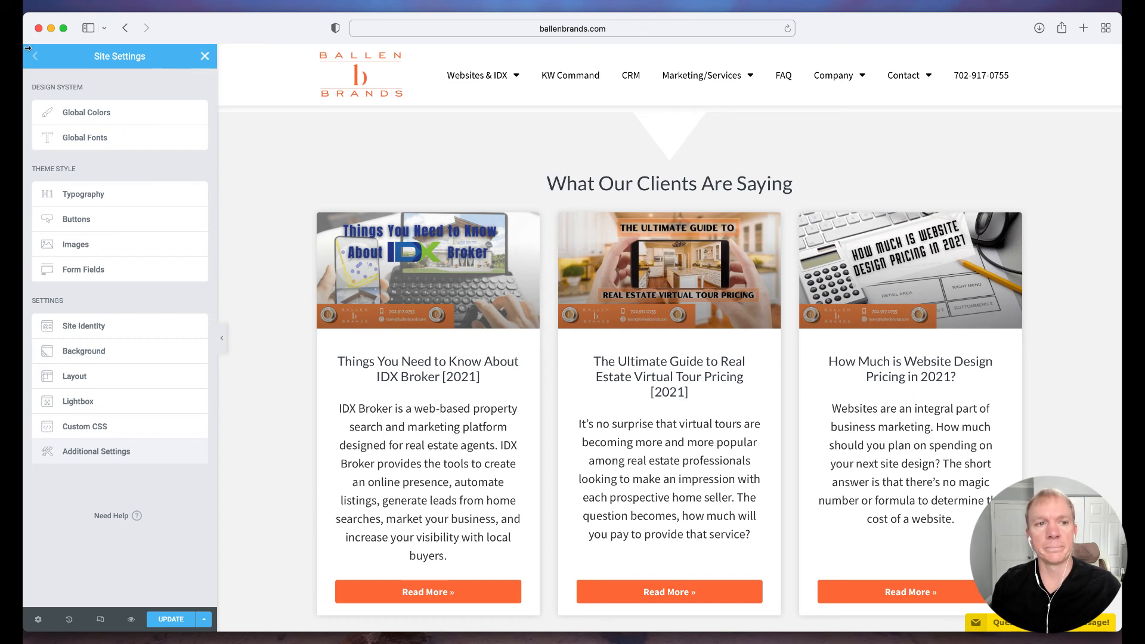
left_click(204, 56)
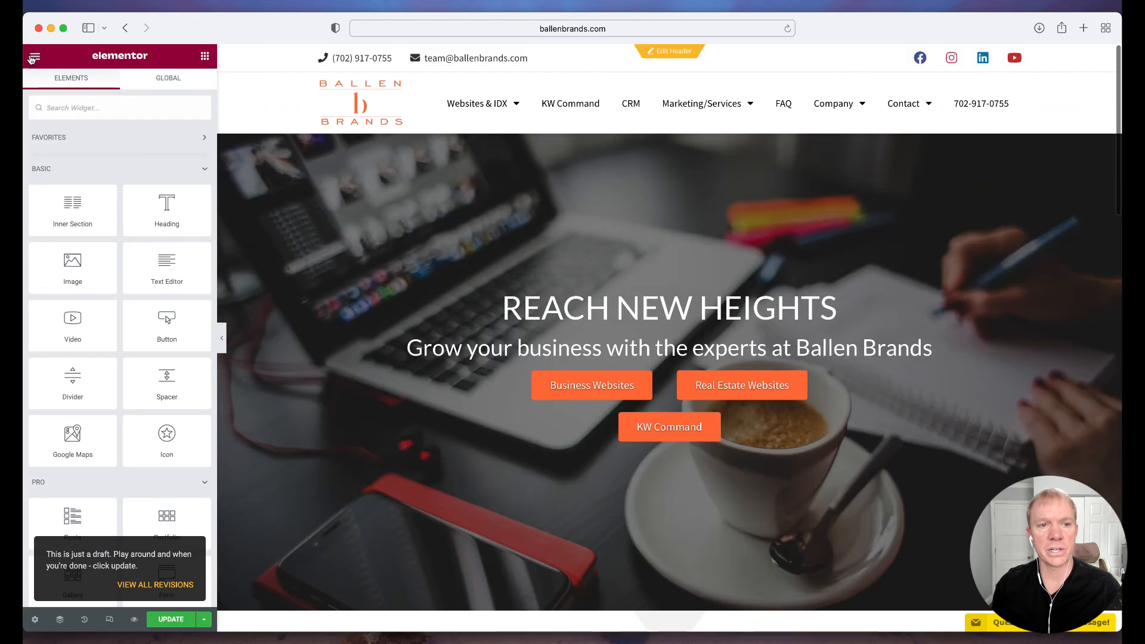
Review the User Preferences, including the choices for the default device view, leaving it on Default
left_click(35, 58)
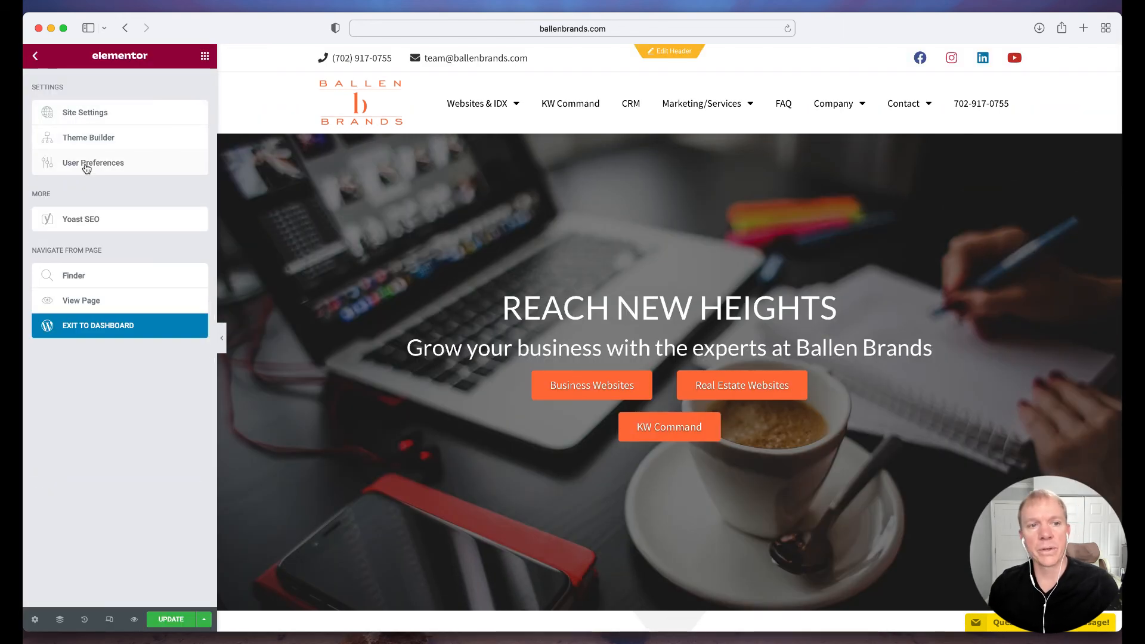
left_click(116, 168)
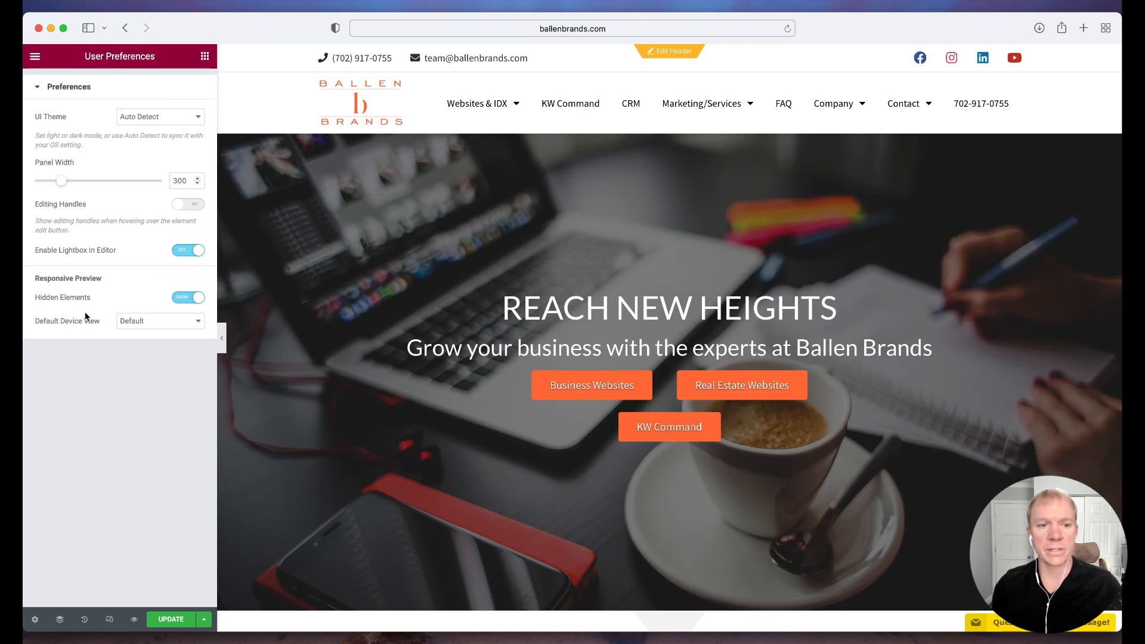
left_click(152, 327)
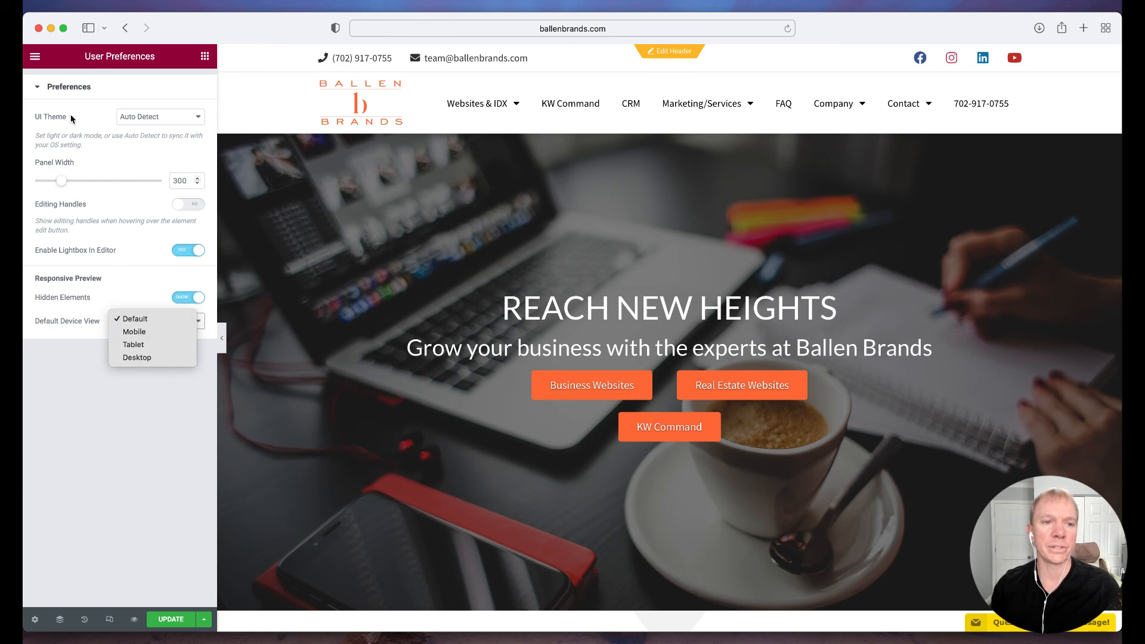
left_click(81, 78)
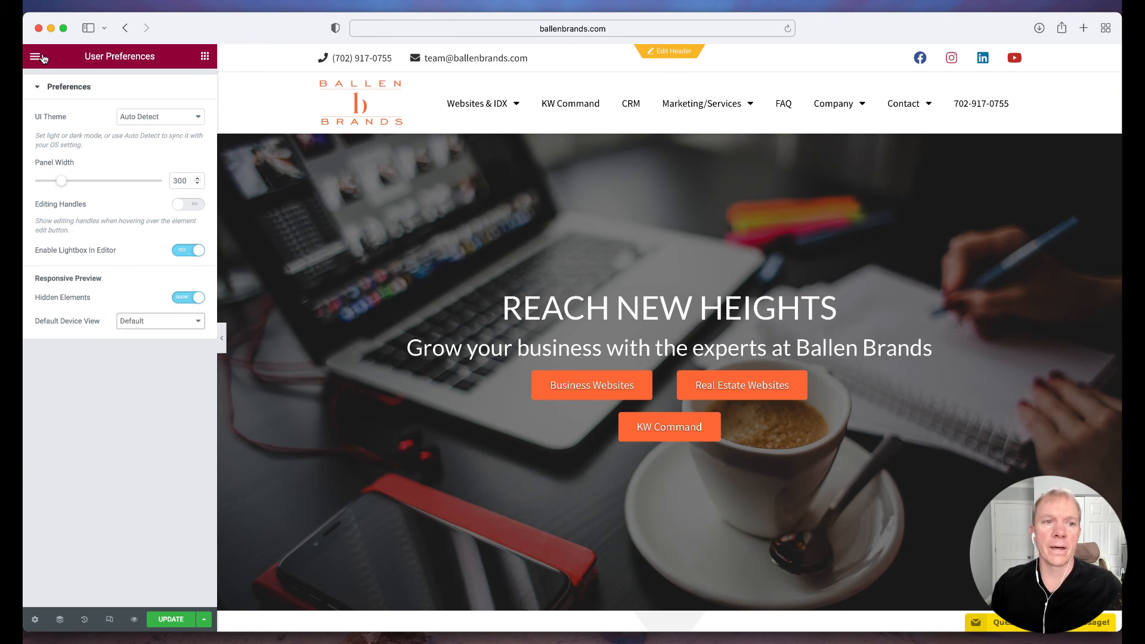
Examine the page's Yoast SEO settings, from the focus keyphrase to the cornerstone content section
left_click(37, 57)
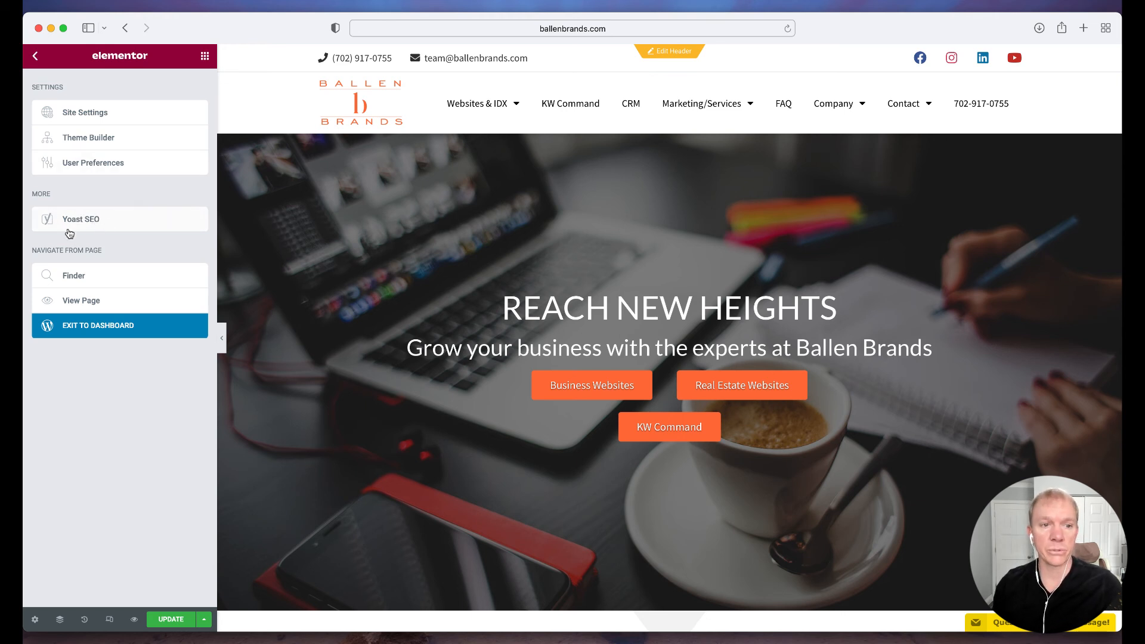
left_click(105, 220)
scroll(129, 352, "down", 2)
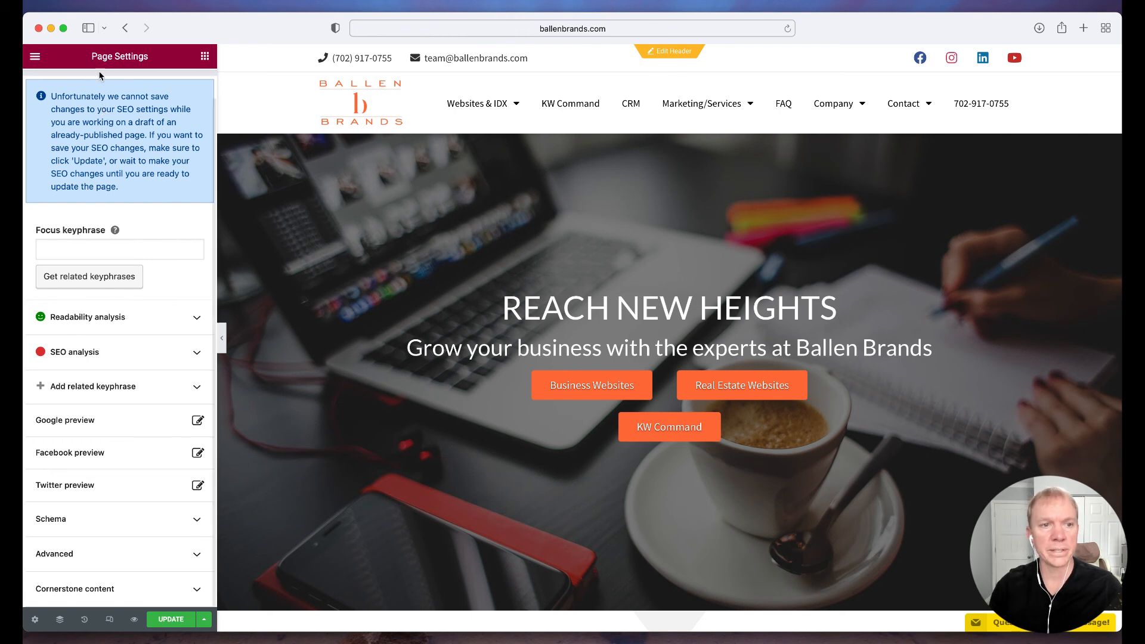
Look through the Basic and Pro widgets, revisit the main editor menu and return to the widget list
left_click(35, 56)
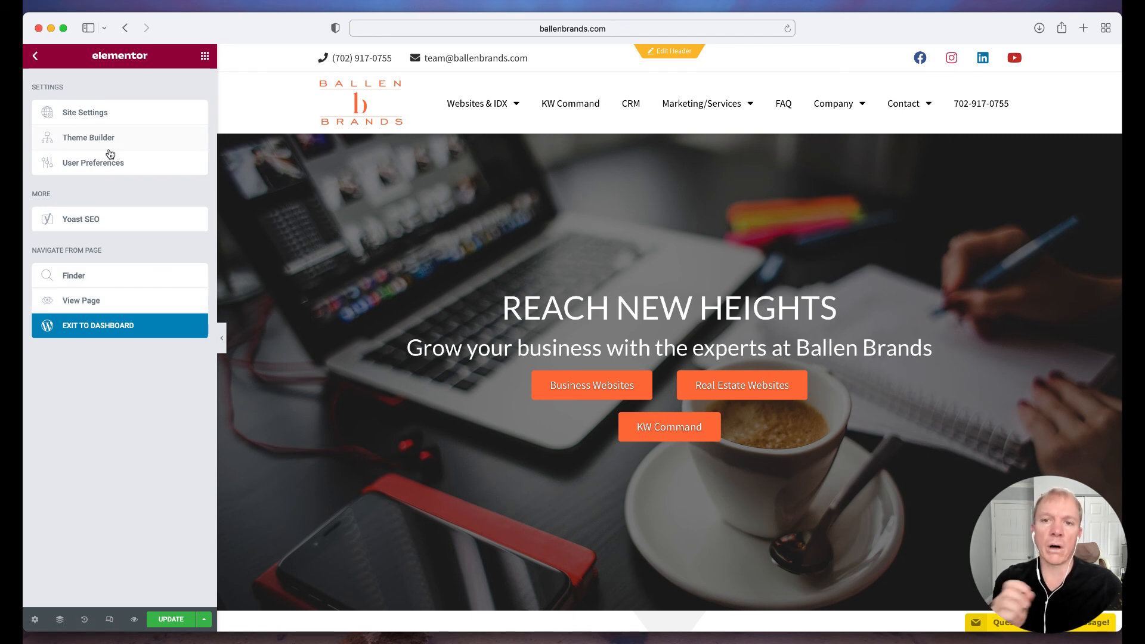
left_click(204, 57)
scroll(147, 181, "down", 3)
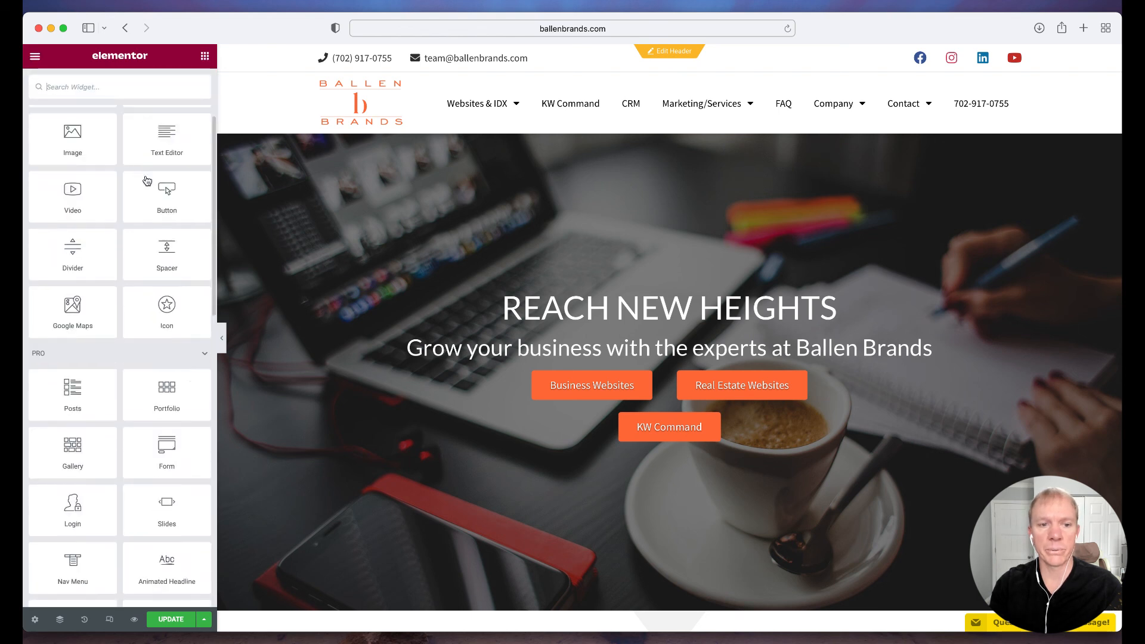
scroll(147, 180, "down", 10)
scroll(147, 181, "up", 15)
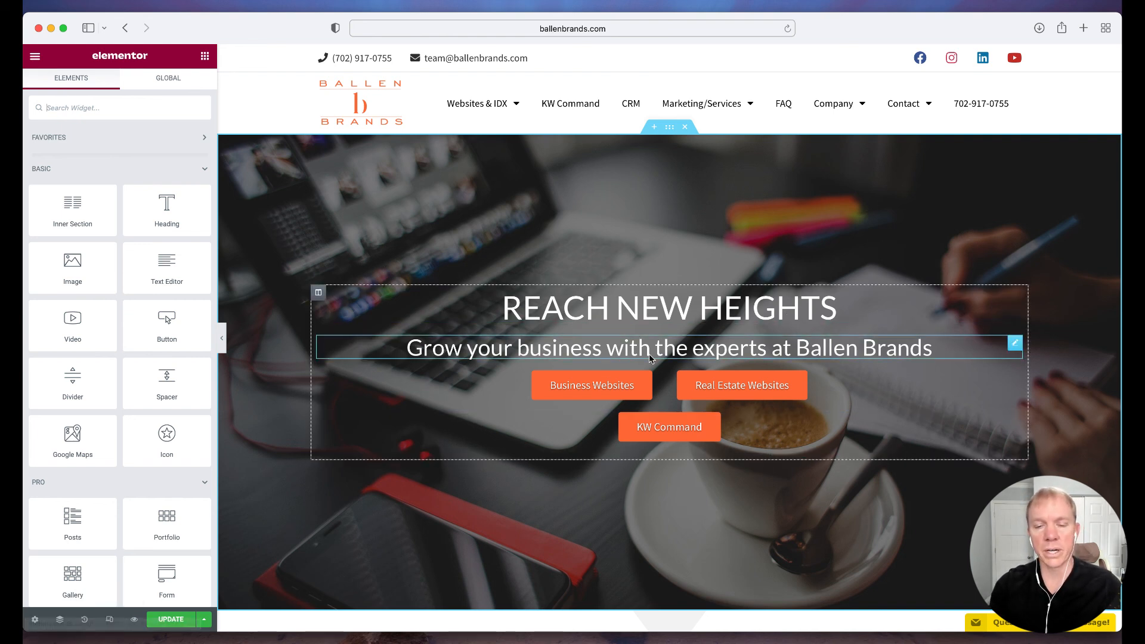
left_click(35, 58)
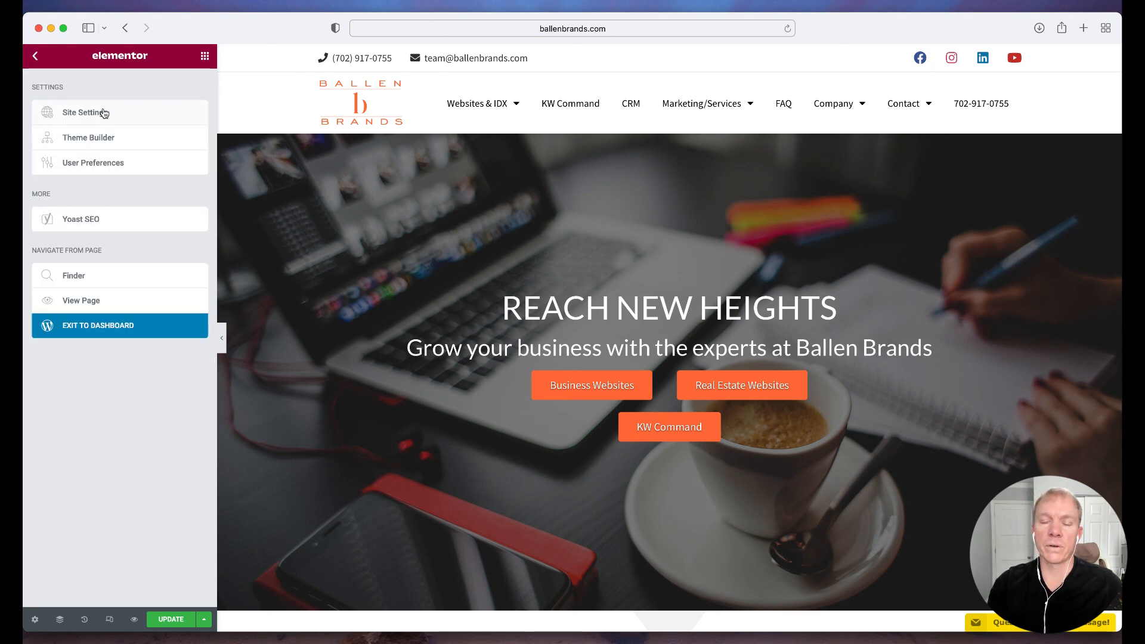
left_click(34, 60)
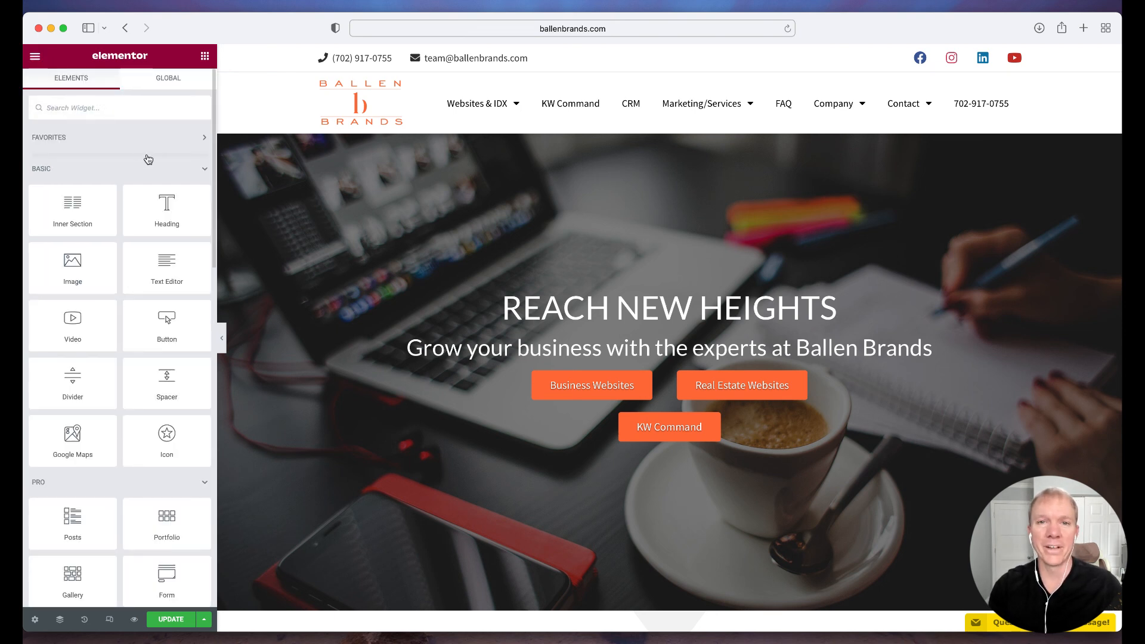